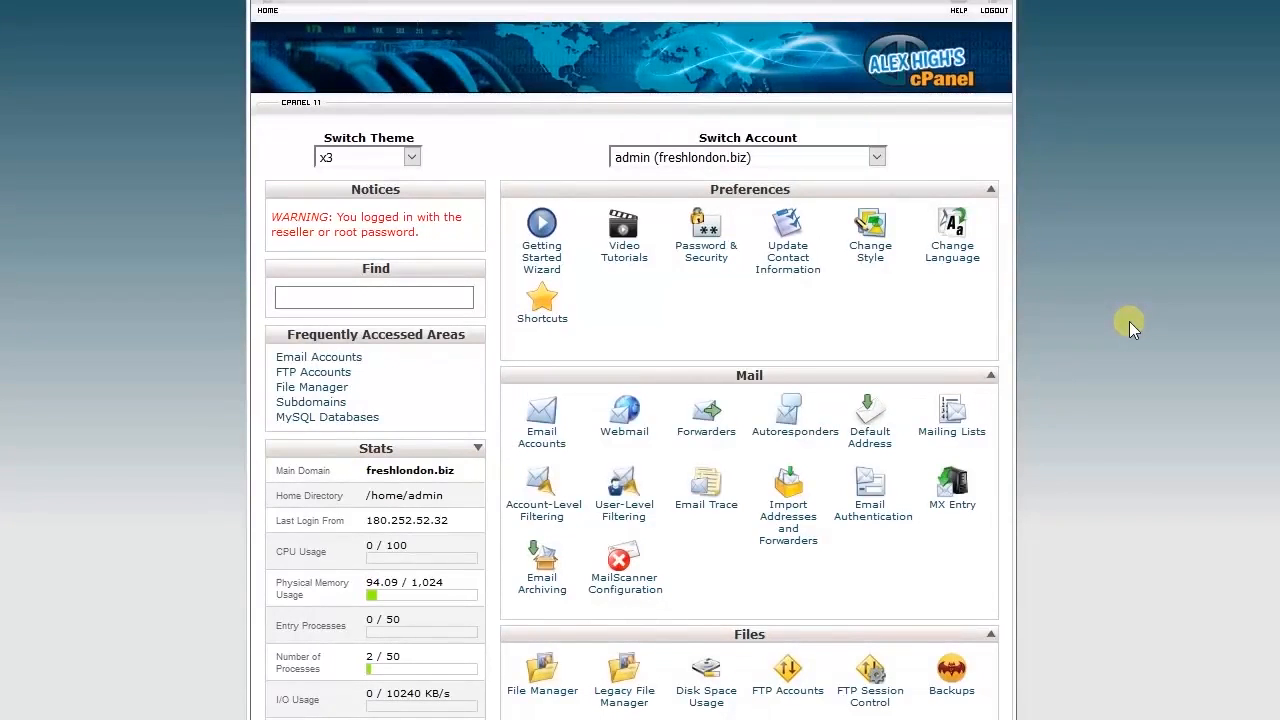
# Step: Open File Manager at the web root and bring up the Upload page for public_html/subdomains/wptest
pyautogui.scroll(-2, 1072, 240)
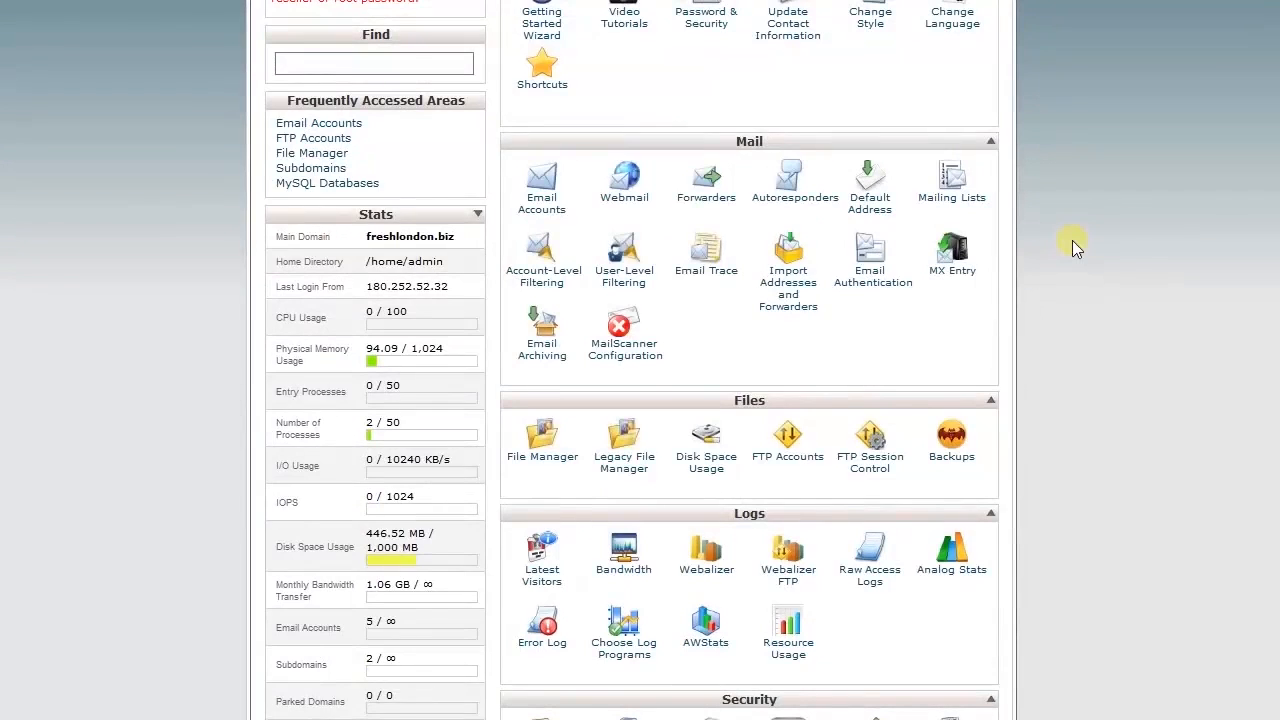
pyautogui.click(550, 458)
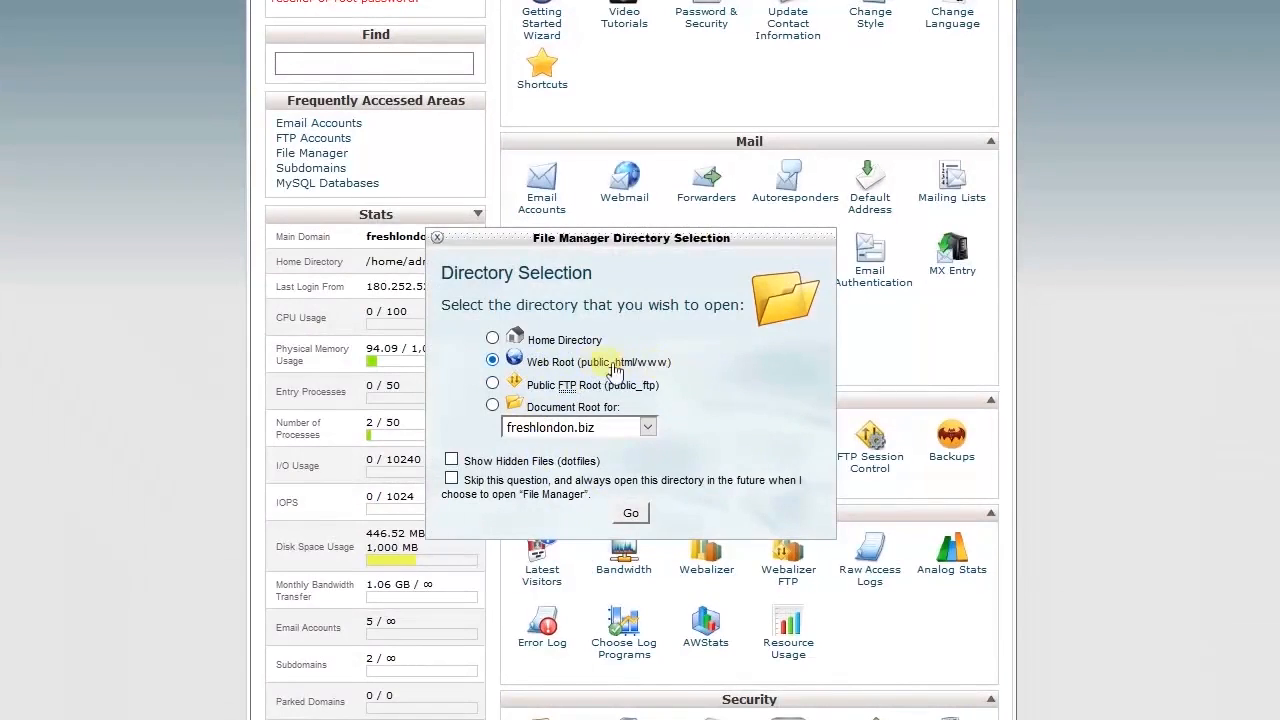
pyautogui.click(636, 513)
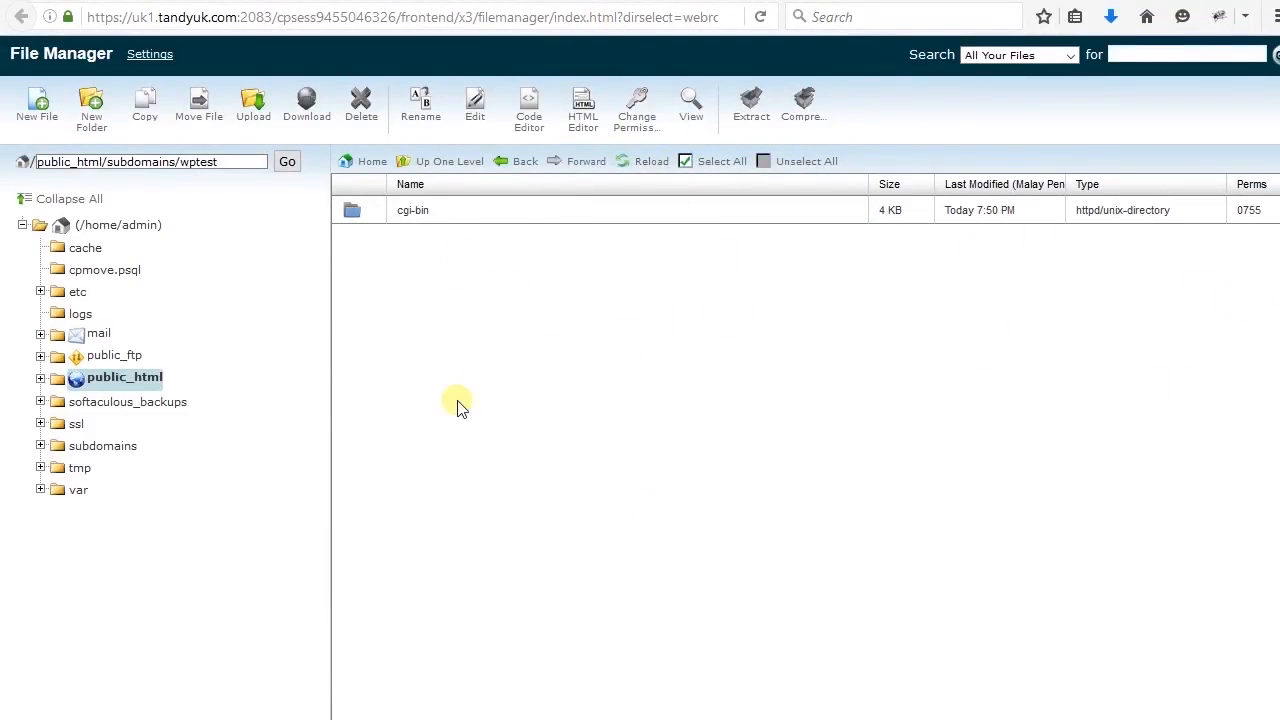
pyautogui.click(258, 108)
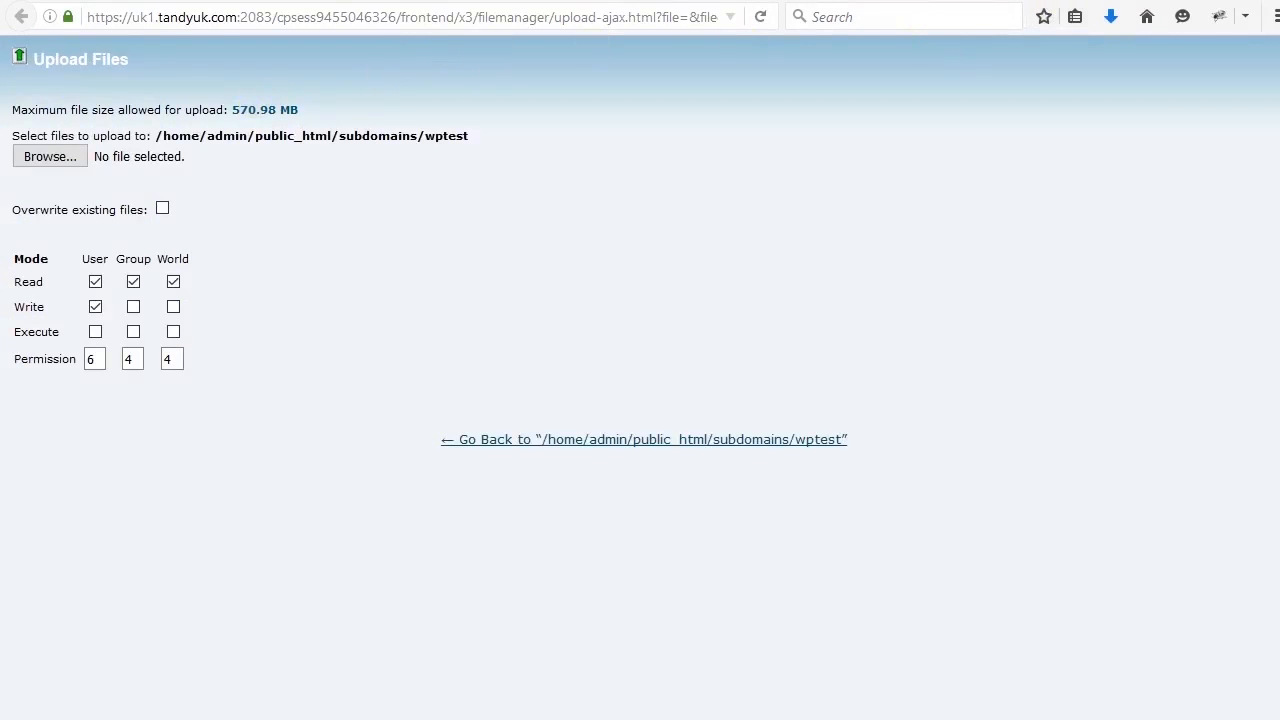
# Step: Download the WordPress 4.6.1 zip package from wordpress.org in a new browser tab
pyautogui.hotkey('ctrl', 't')
pyautogui.write('wordpr')
pyautogui.press('Return')
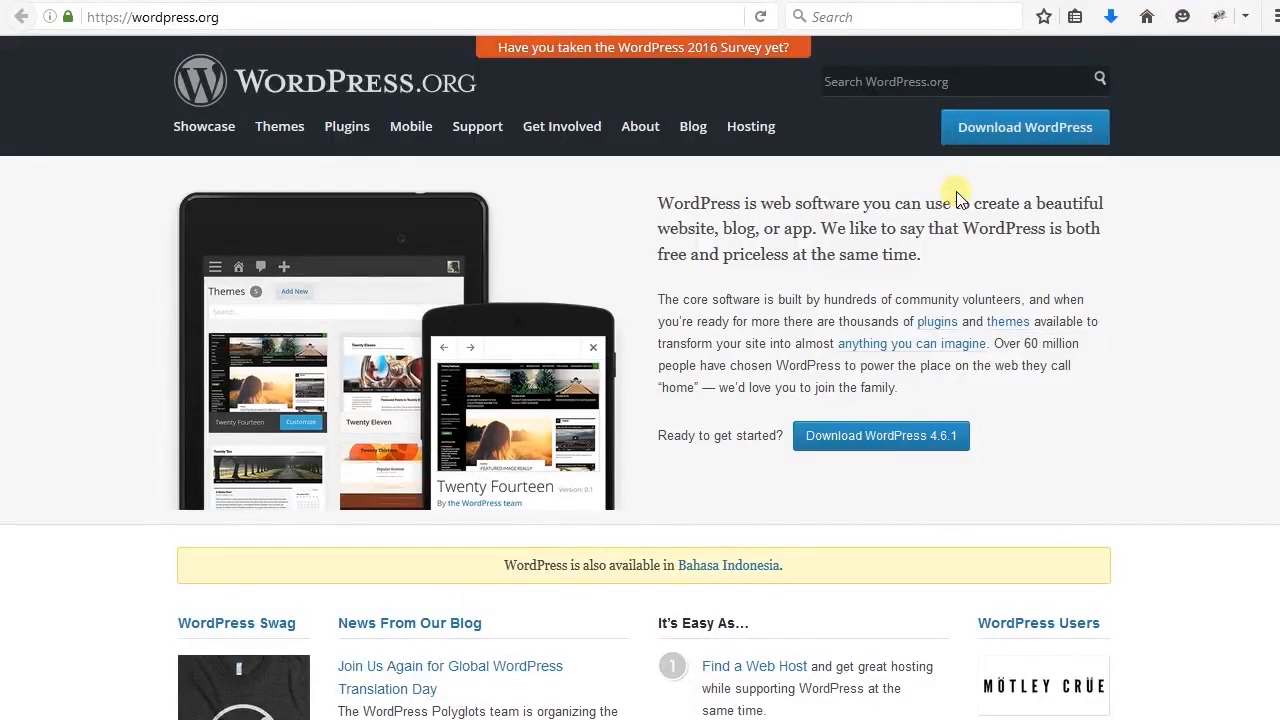
pyautogui.click(883, 448)
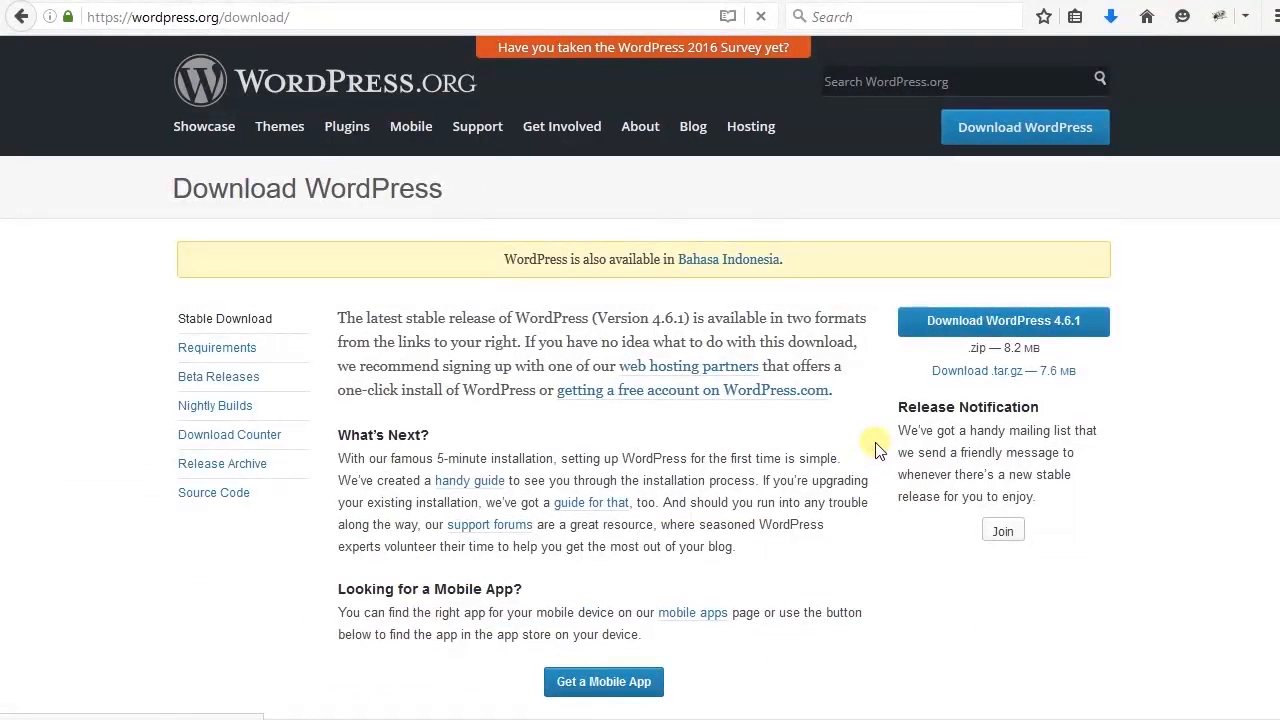
pyautogui.scroll(-2, 1186, 340)
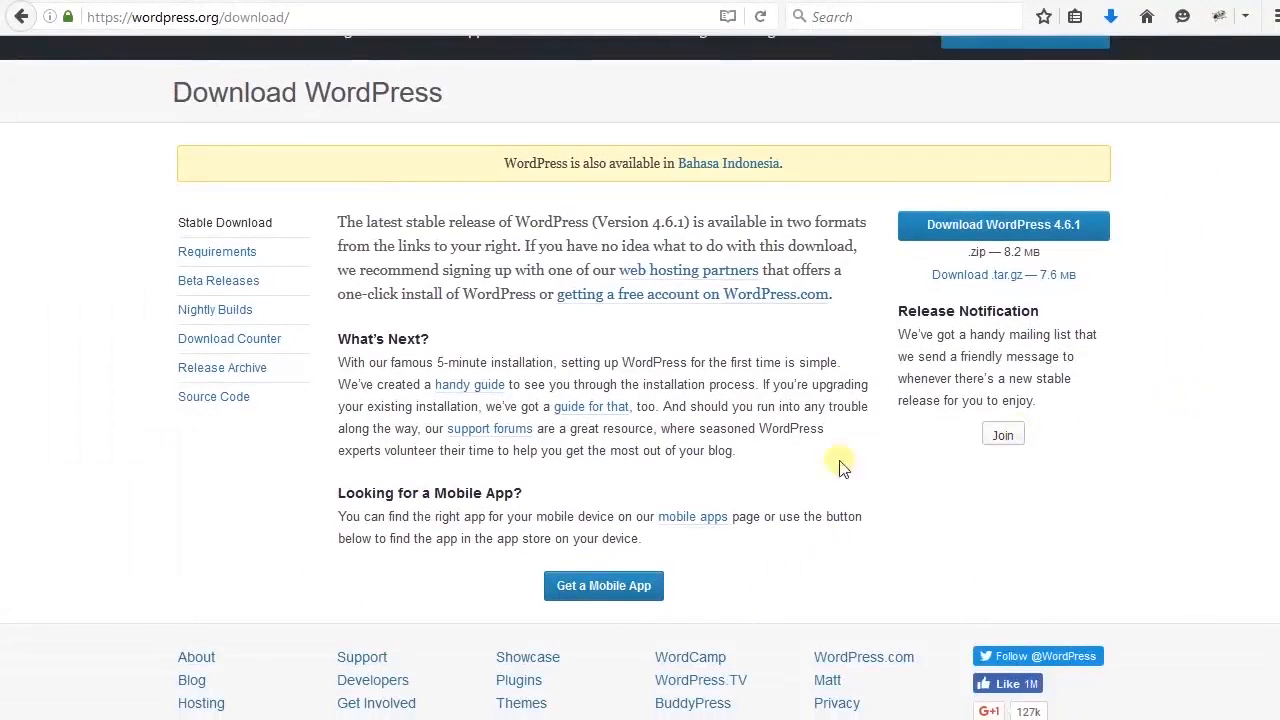
pyautogui.click(978, 226)
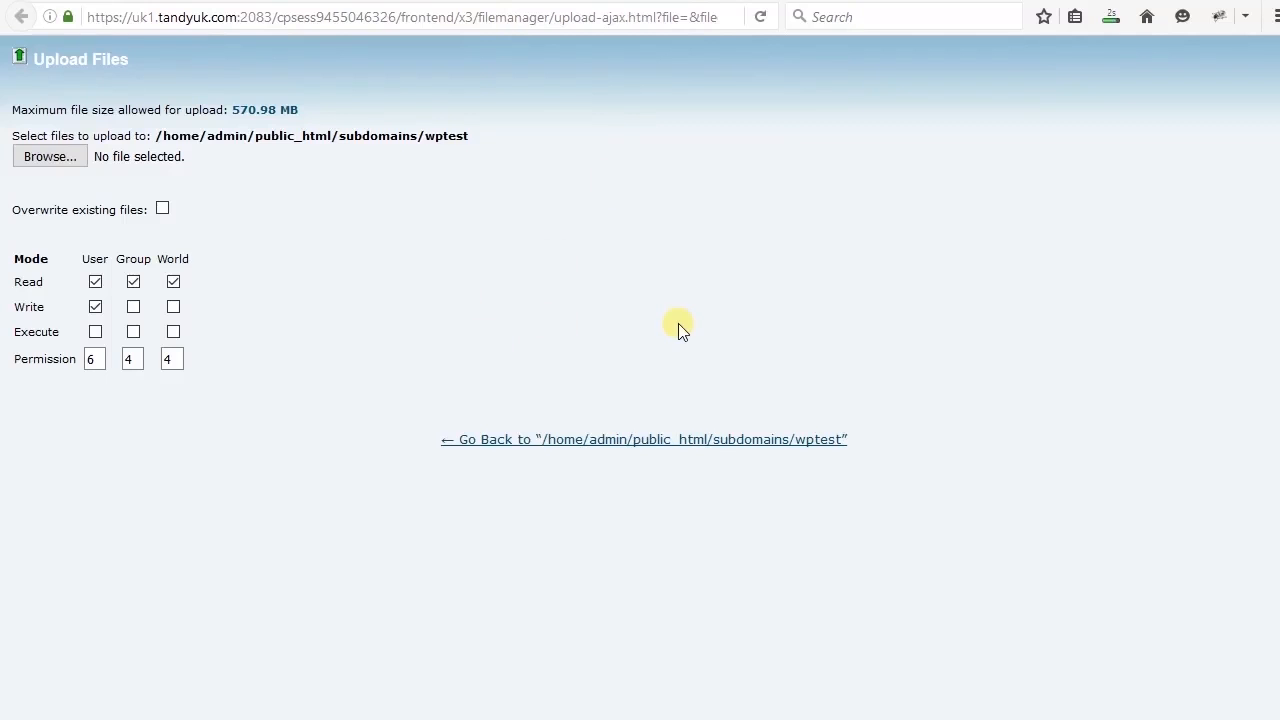
# Step: Choose wordpress-4.6.1 from Downloads and upload it into the wptest folder
pyautogui.click(48, 158)
pyautogui.click(300, 127)
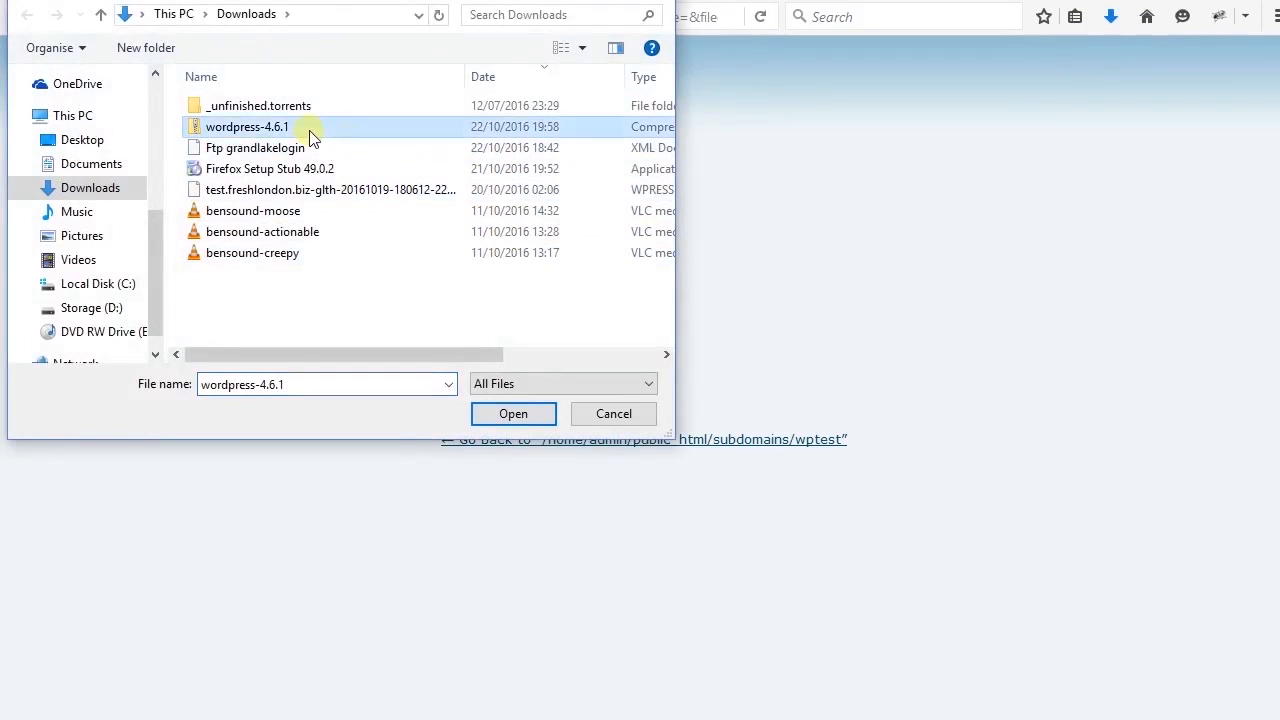
pyautogui.click(511, 423)
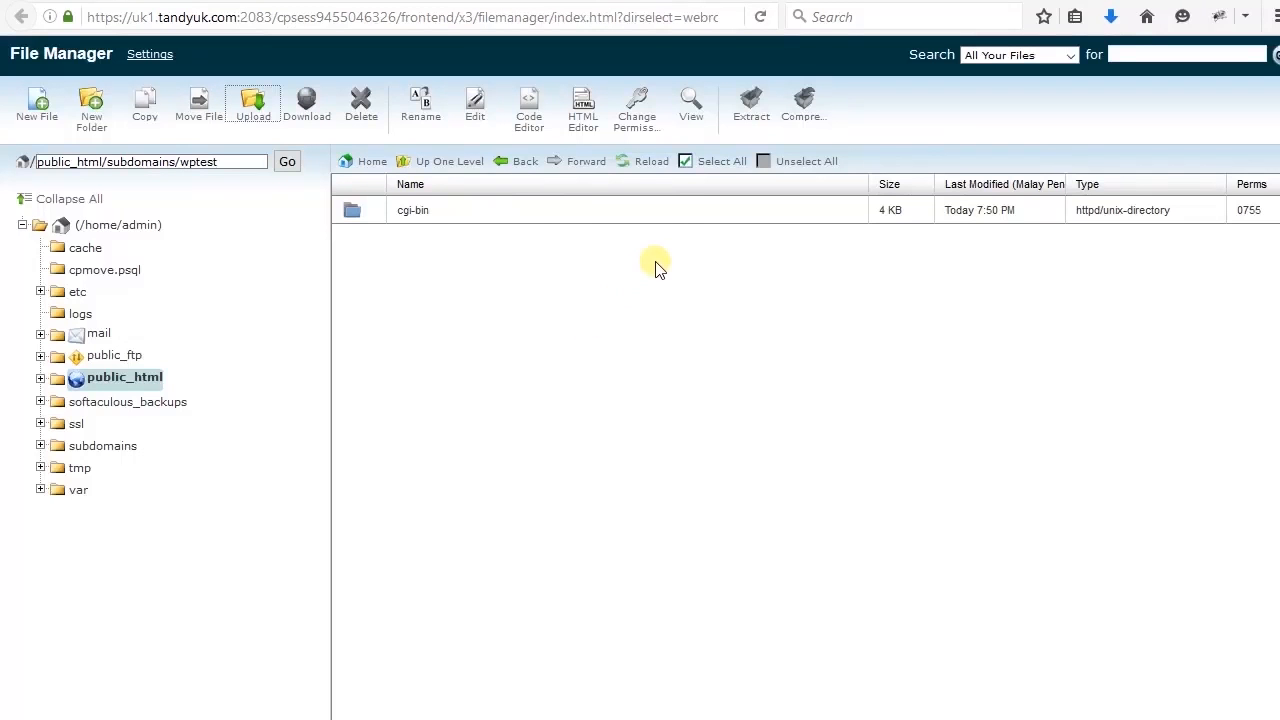
# Step: Extract wordpress-4.6.1.zip into /public_html/subdomains/wptest, keeping that destination path
pyautogui.click(651, 165)
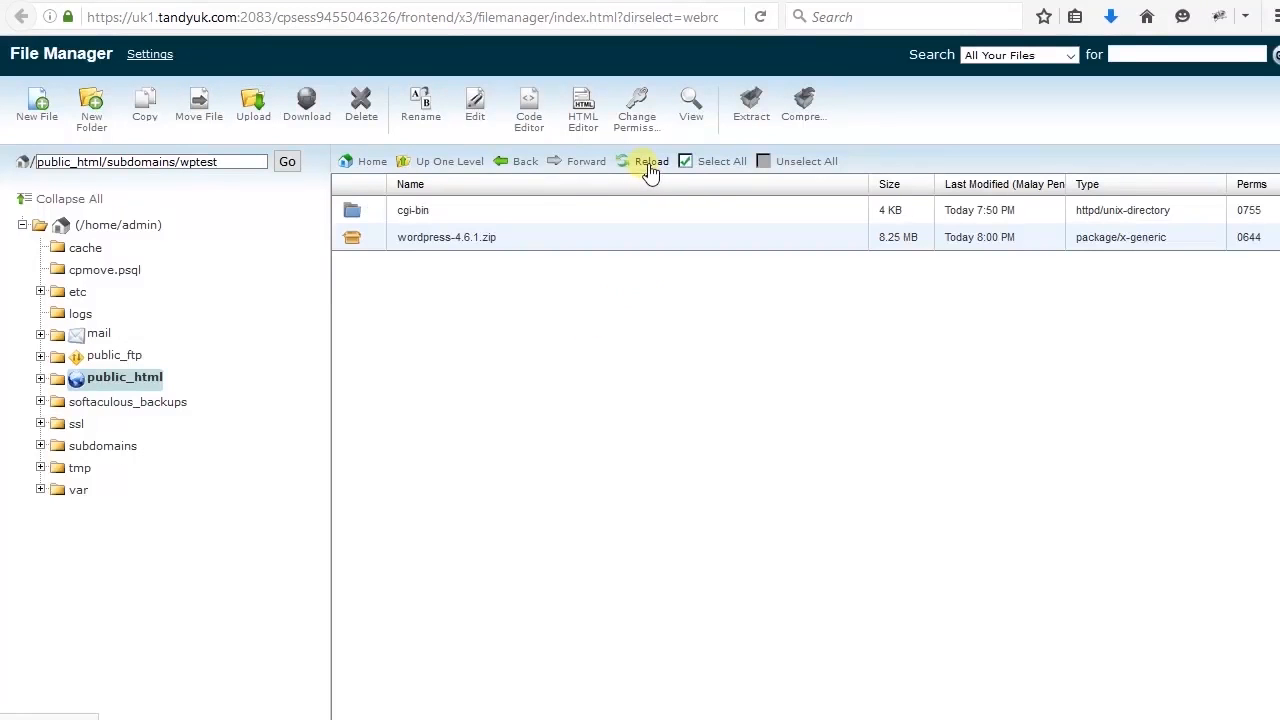
pyautogui.click(530, 234)
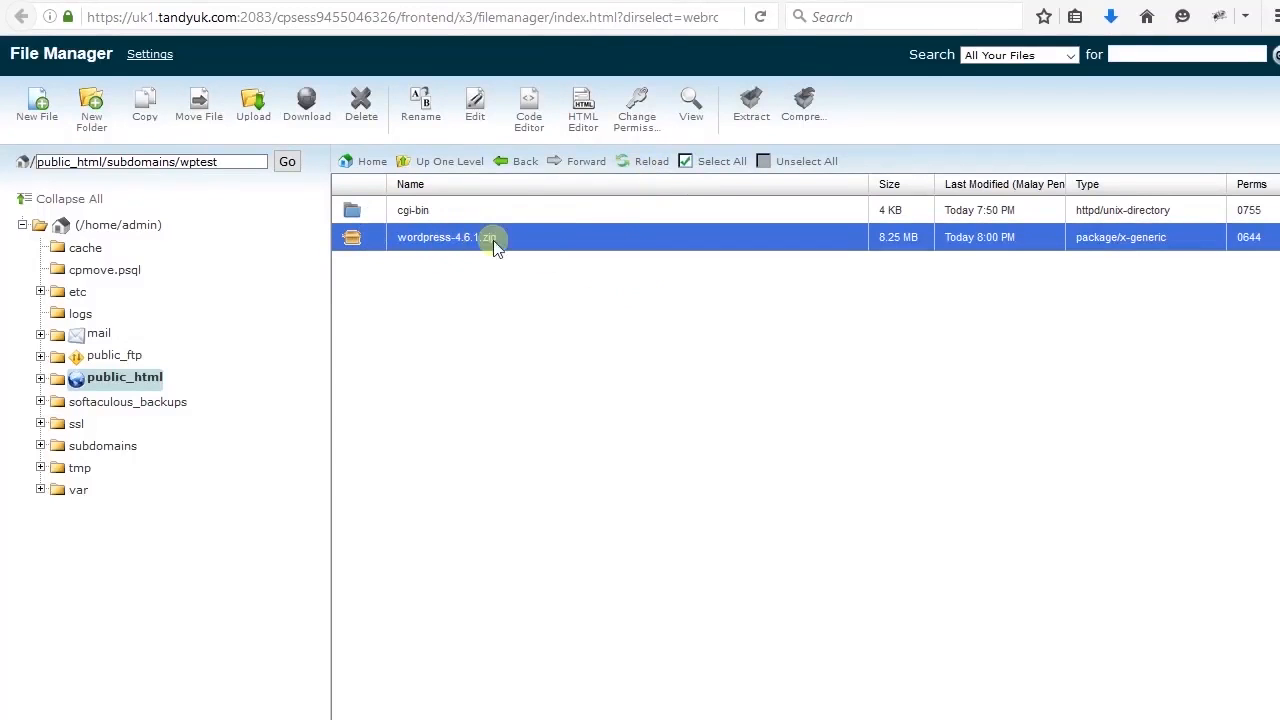
pyautogui.click(751, 105)
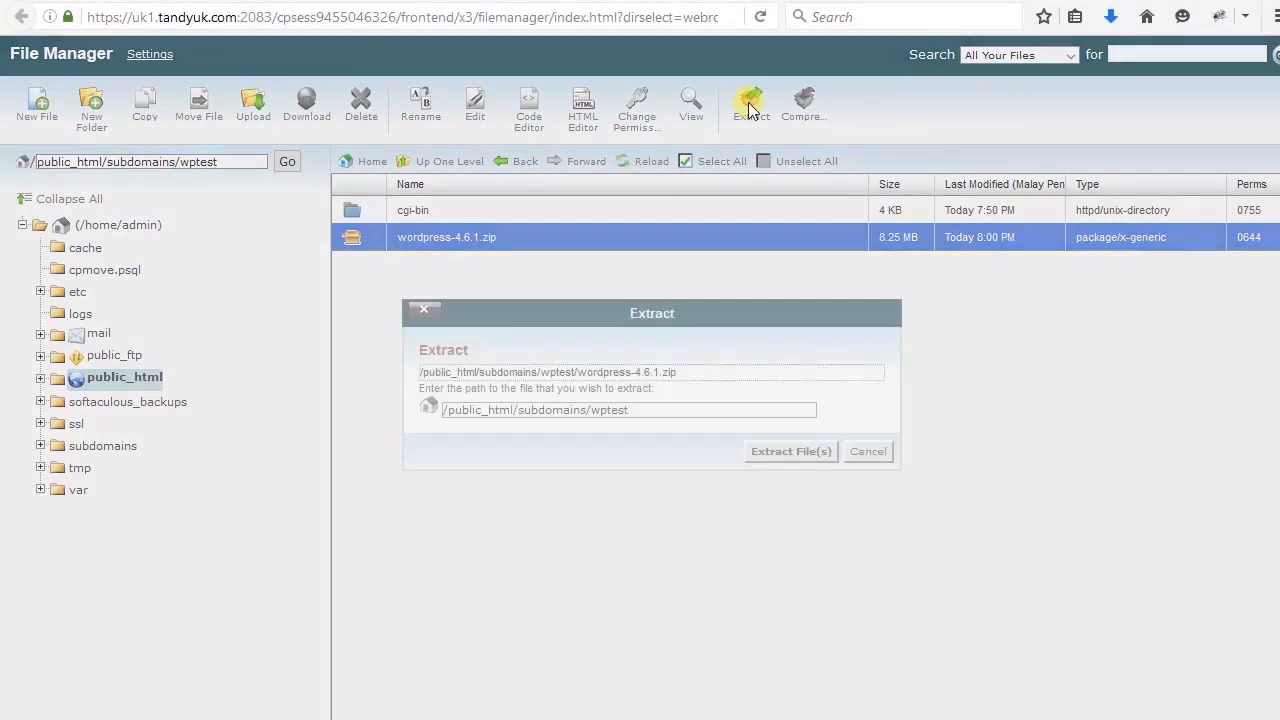
pyautogui.click(508, 410)
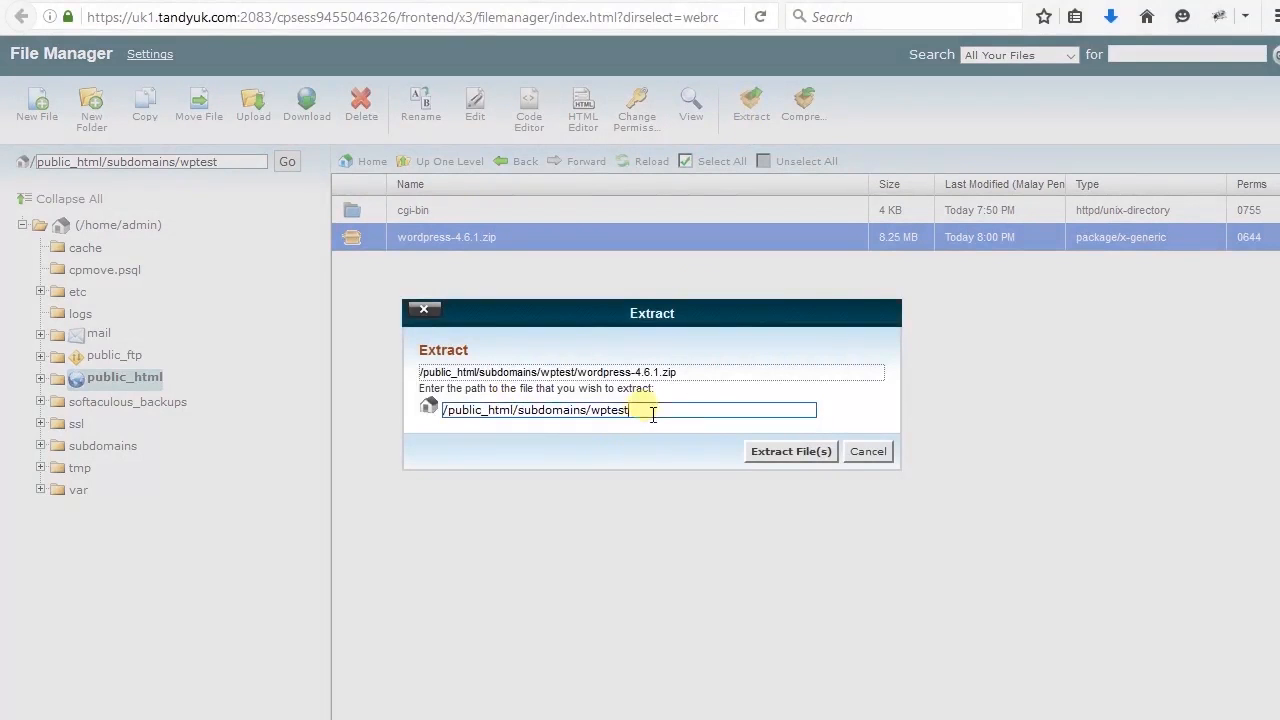
pyautogui.tripleClick(508, 412)
pyautogui.click(510, 420)
pyautogui.moveTo(657, 410); pyautogui.dragTo(524, 423)
pyautogui.press('BackSpace')
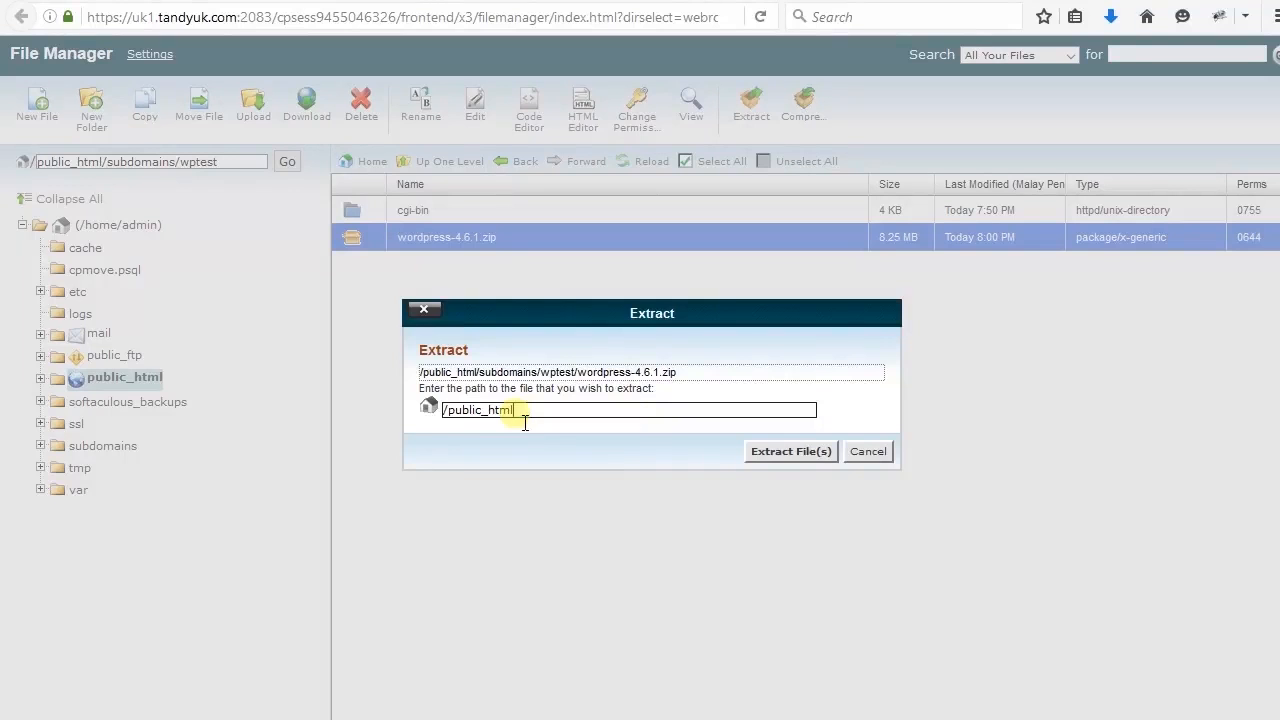
pyautogui.hotkey('ctrl', 'z')
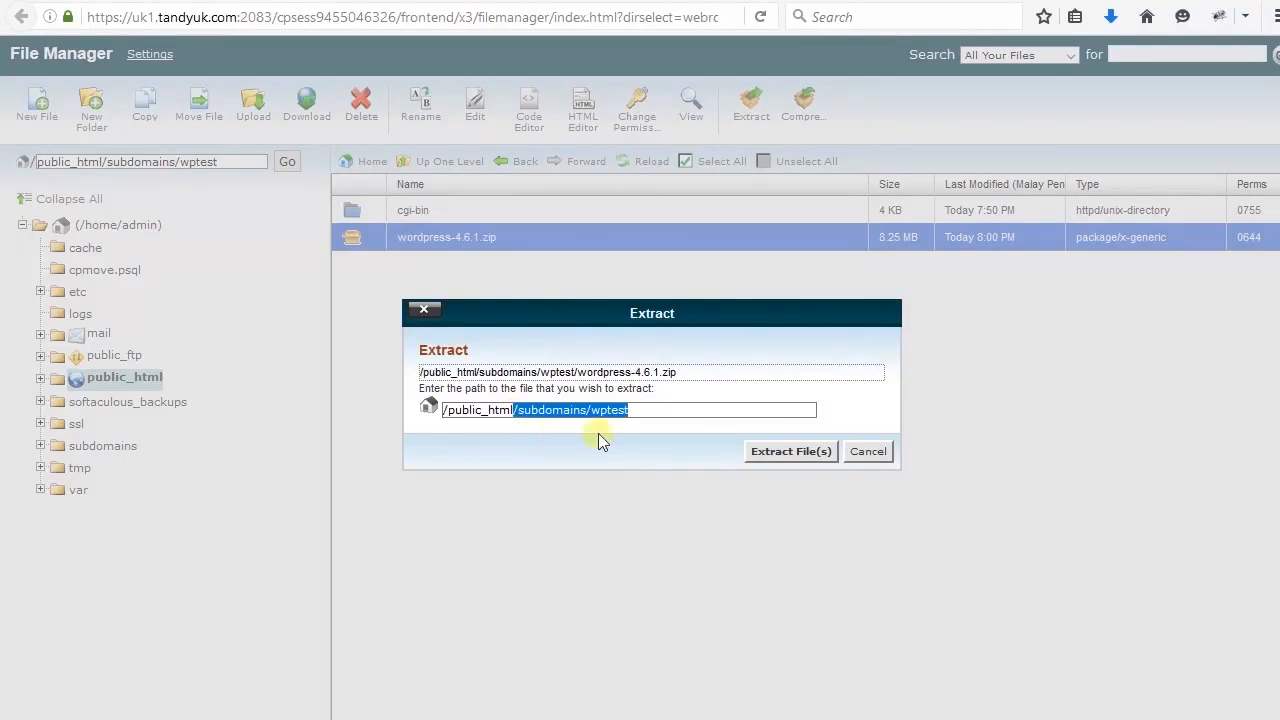
pyautogui.click(801, 456)
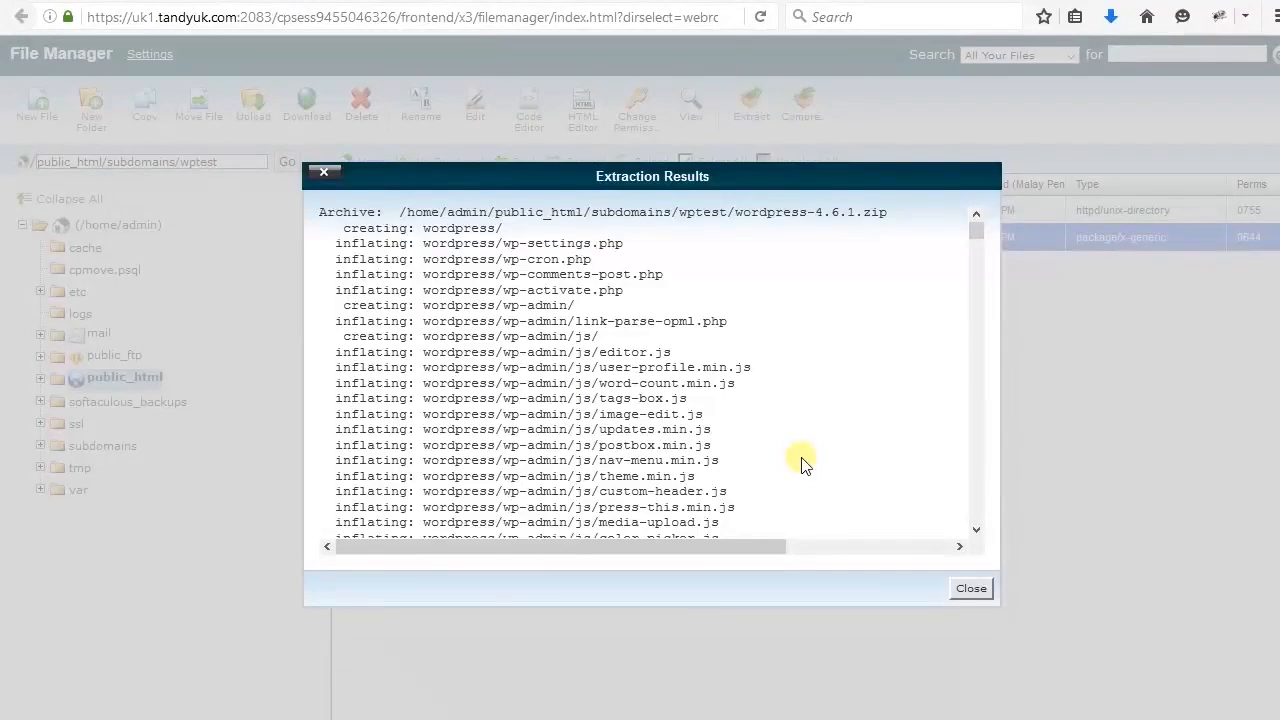
pyautogui.moveTo(979, 230); pyautogui.dragTo(963, 538)
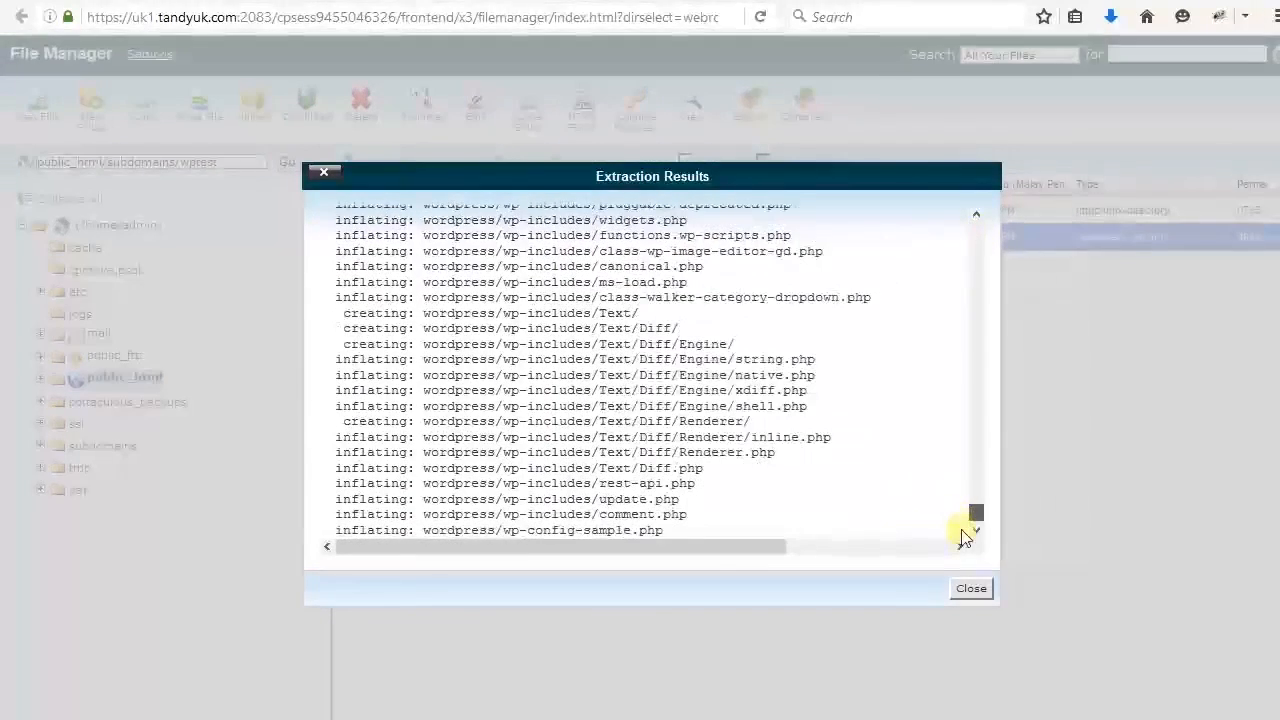
pyautogui.click(970, 588)
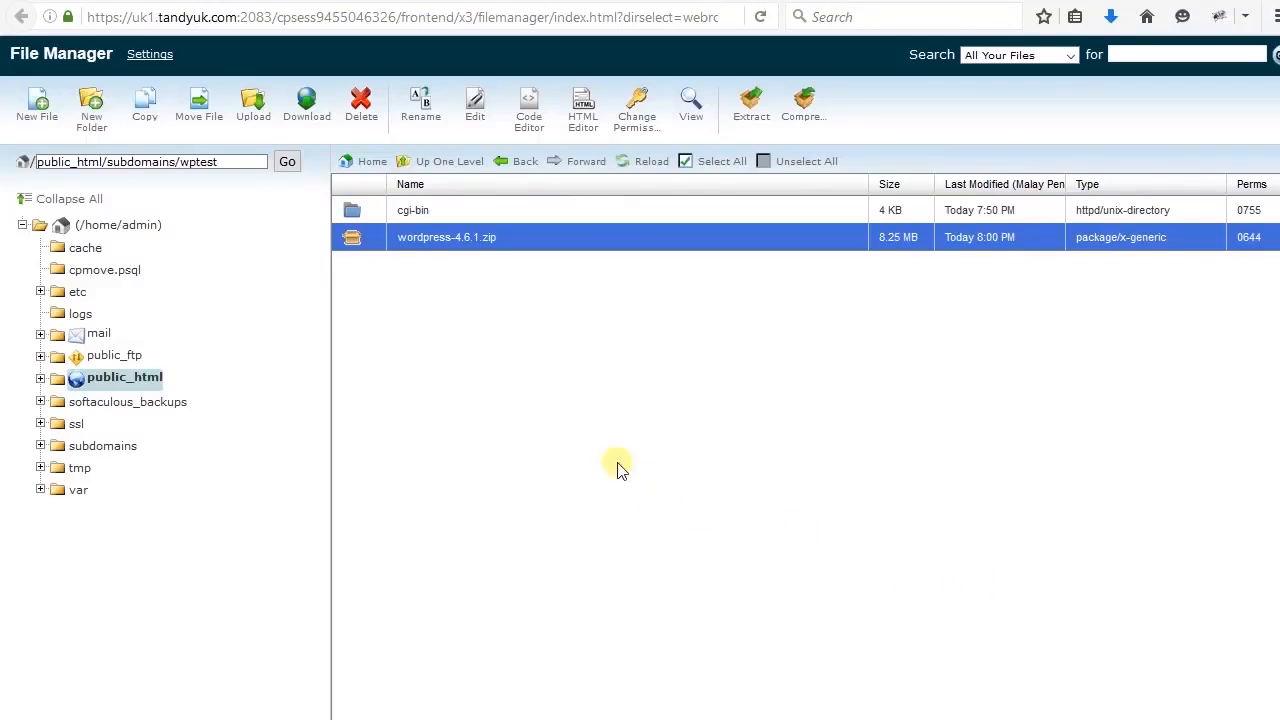
# Step: Select everything inside the wordpress folder and move it up into /public_html/subdomains/wptest
pyautogui.click(640, 170)
pyautogui.click(424, 238)
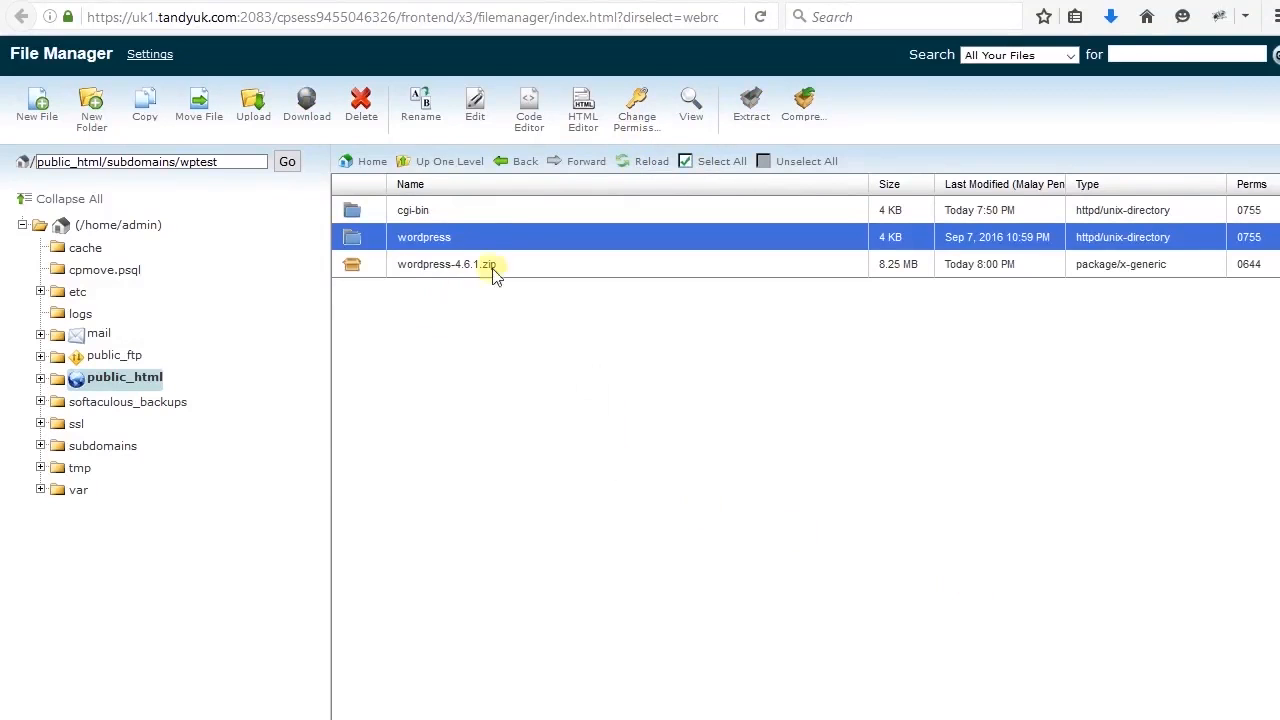
pyautogui.doubleClick(517, 238)
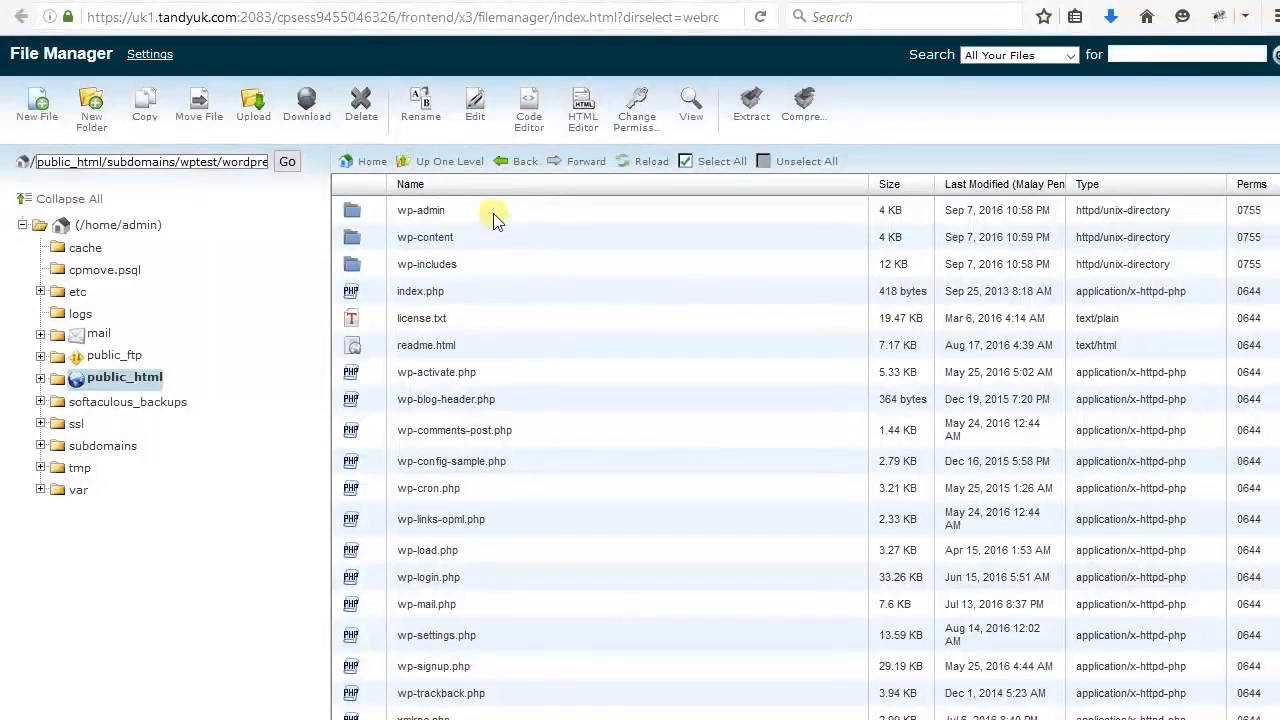
pyautogui.click(528, 210)
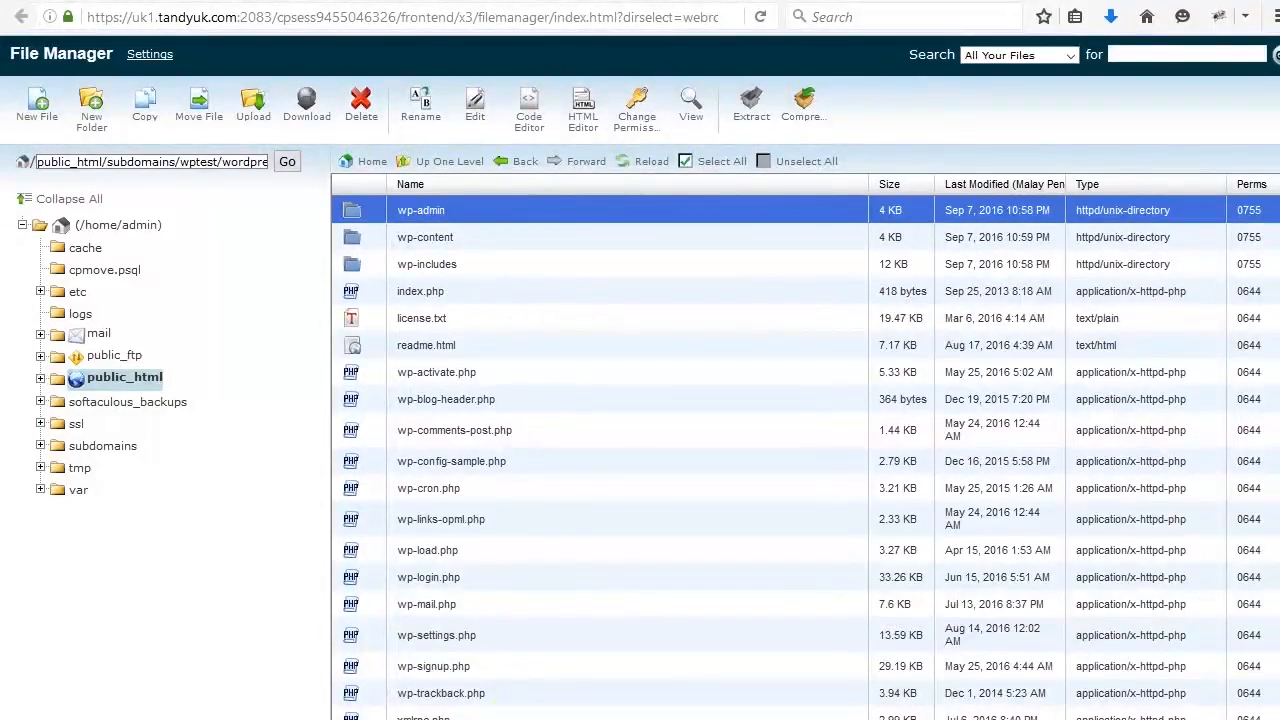
pyautogui.hotkey('ctrl', 'a')
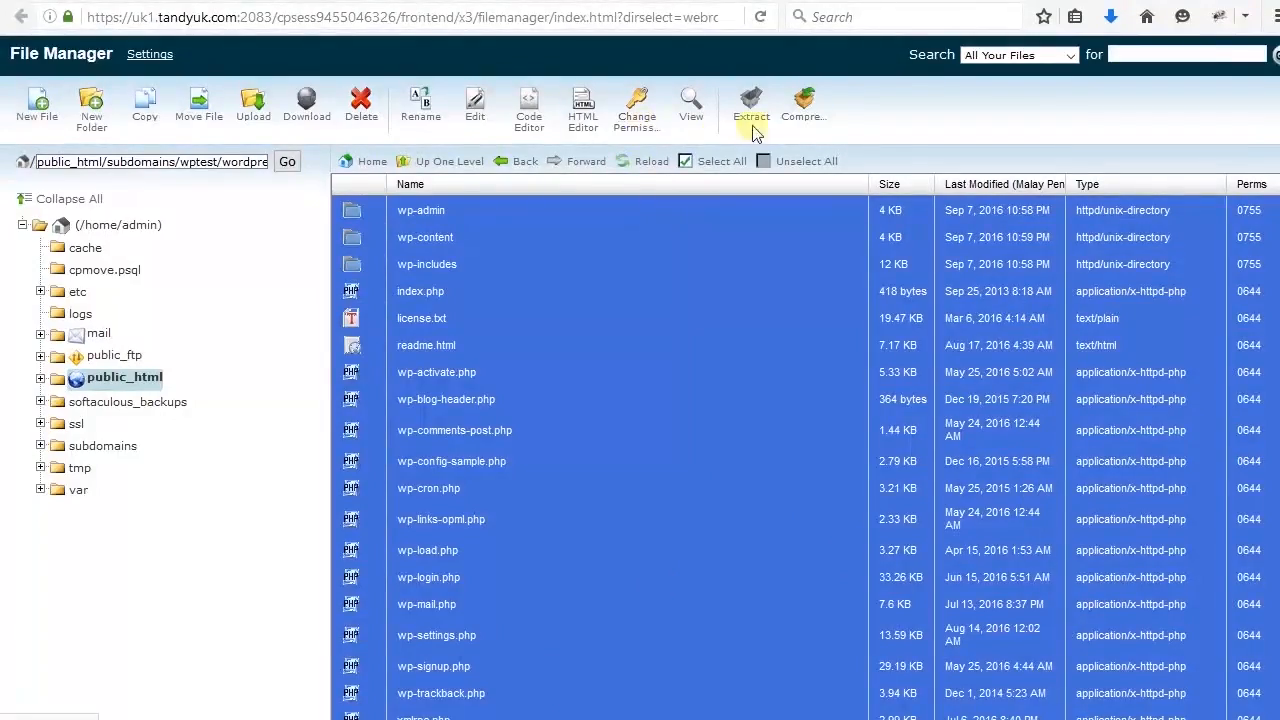
pyautogui.click(205, 102)
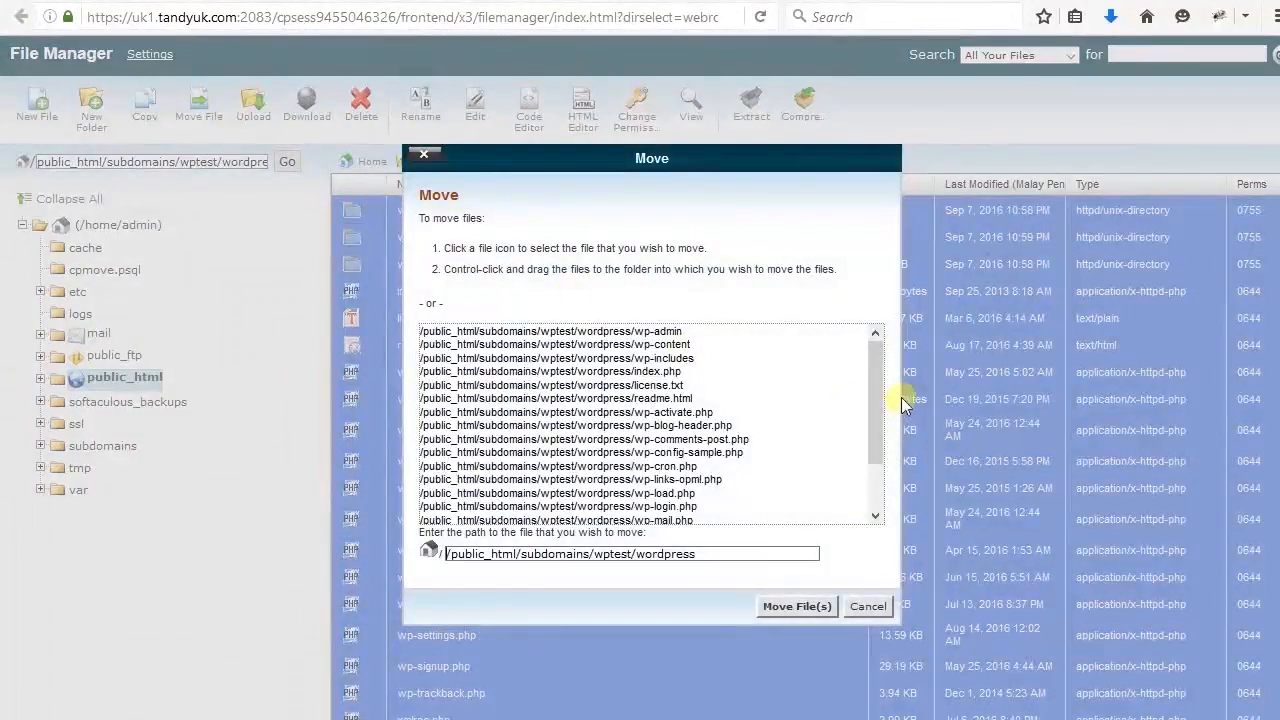
pyautogui.moveTo(877, 385); pyautogui.dragTo(871, 489)
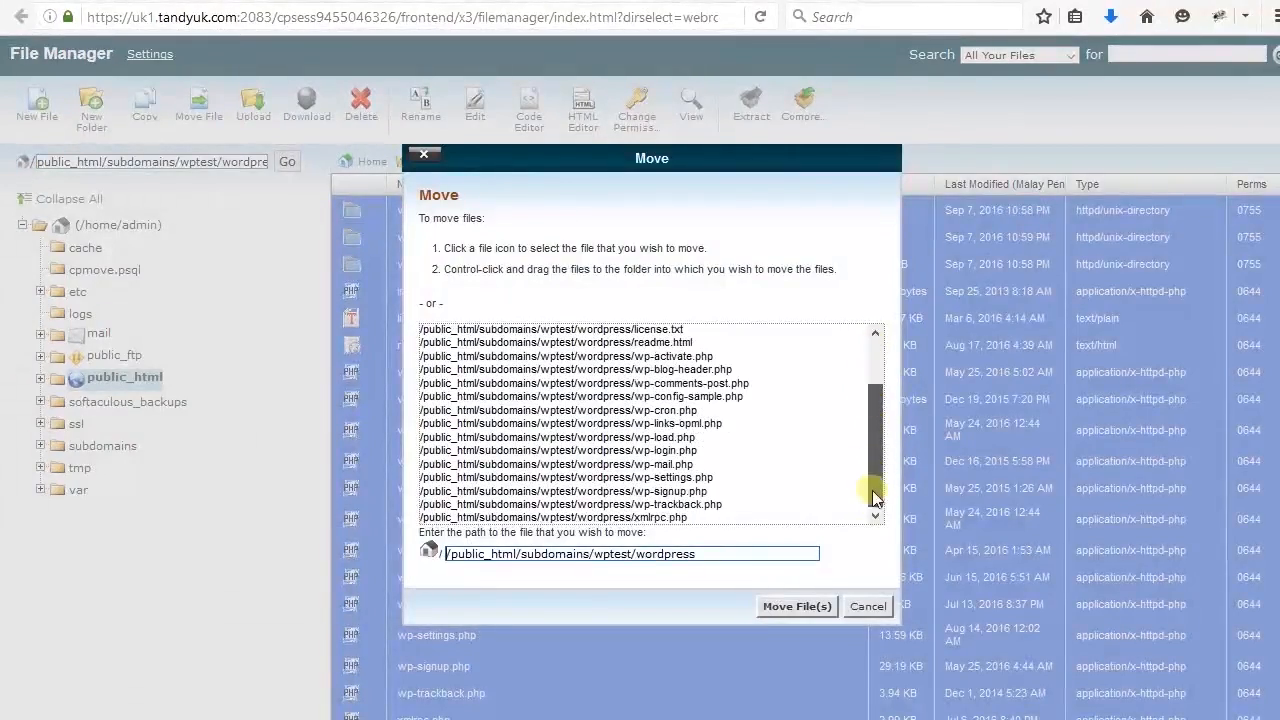
pyautogui.doubleClick(648, 563)
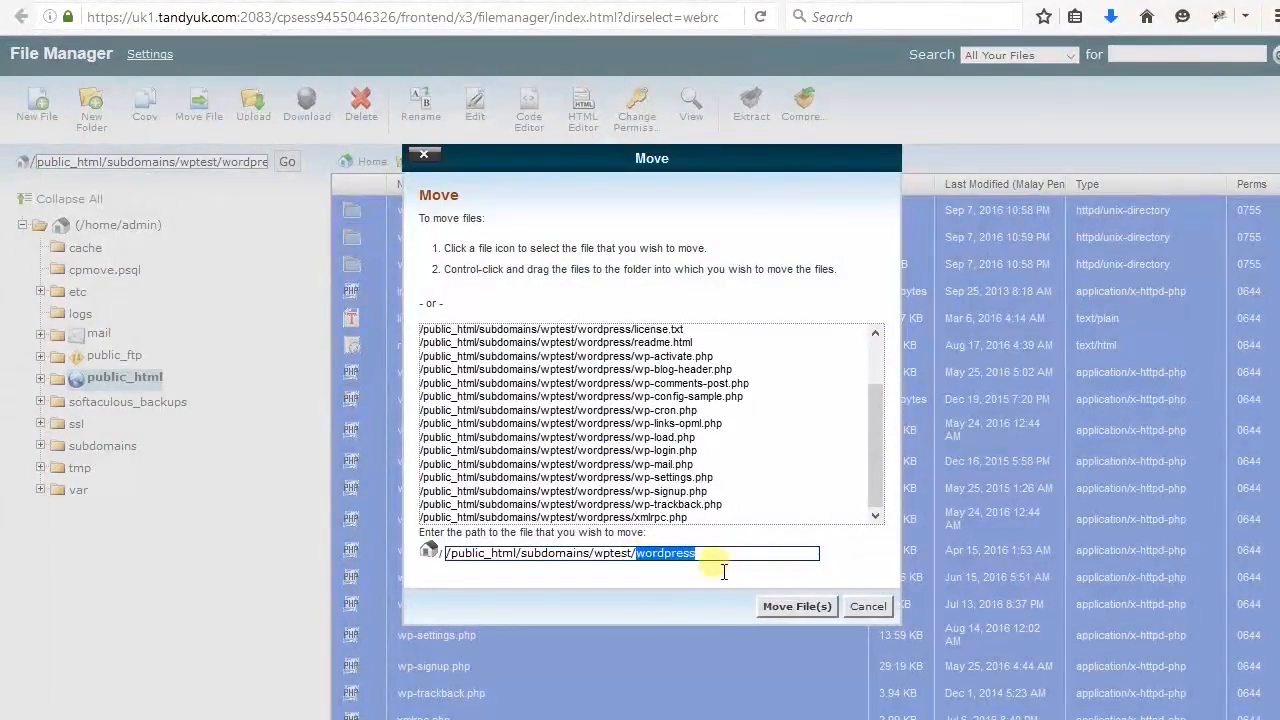
pyautogui.press('BackSpace')
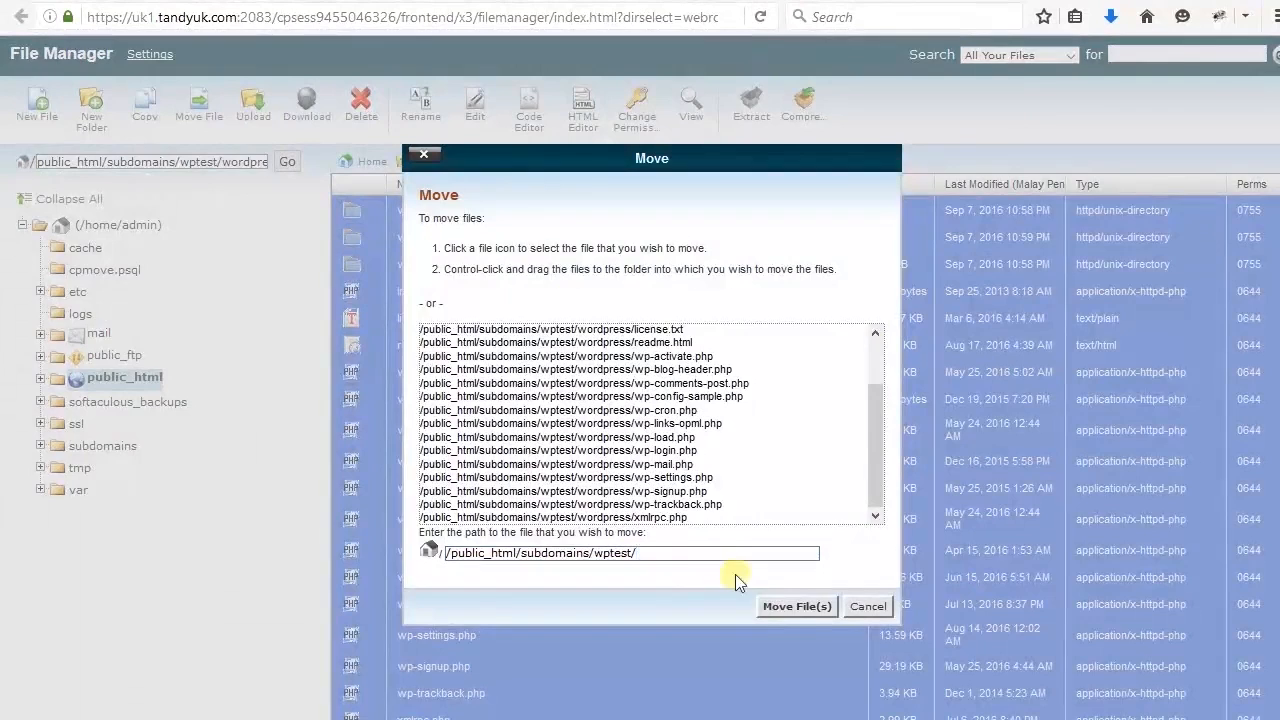
pyautogui.click(806, 603)
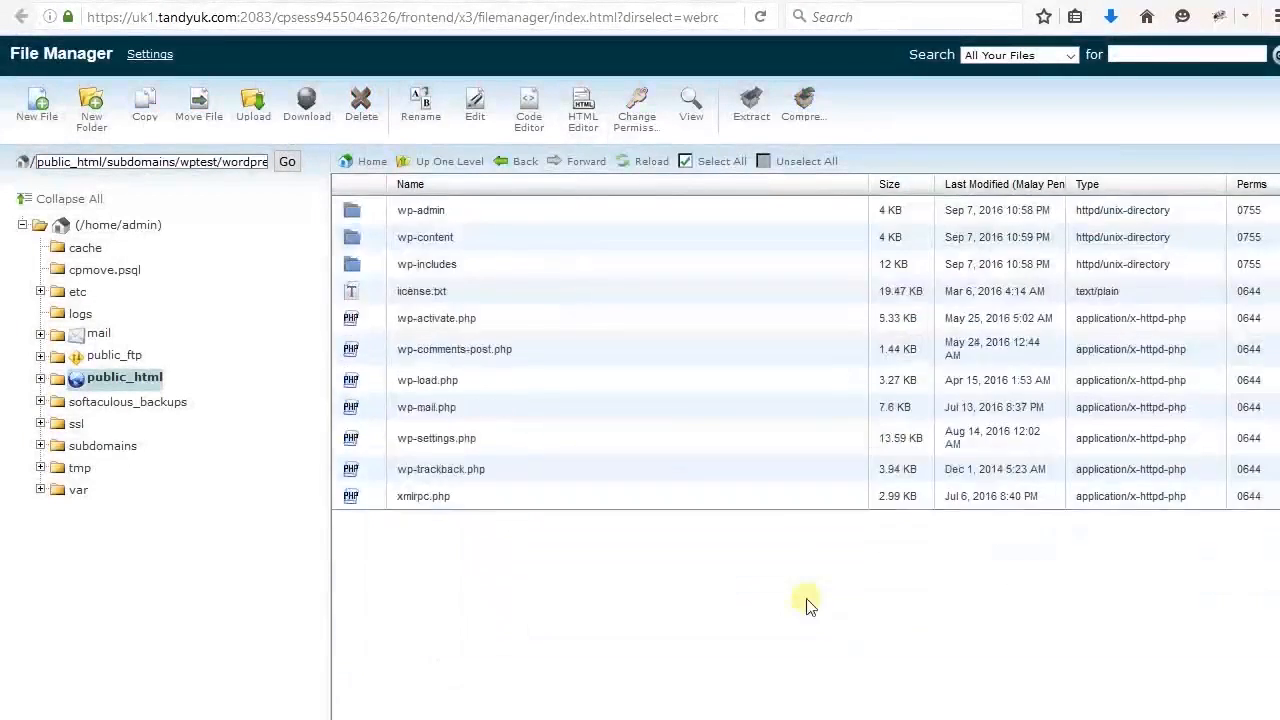
pyautogui.click(637, 167)
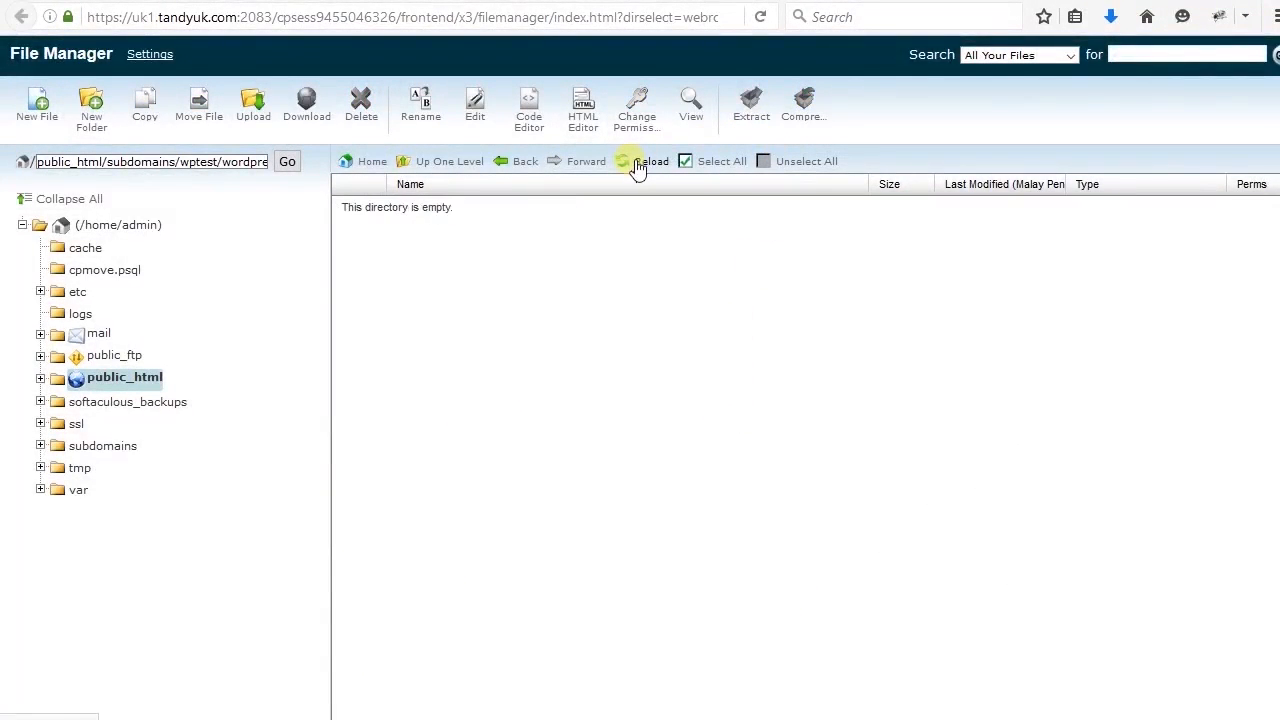
# Step: Delete the empty wordpress folder and wordpress-4.6.1.zip from wptest, then return to cPanel home
pyautogui.click(414, 165)
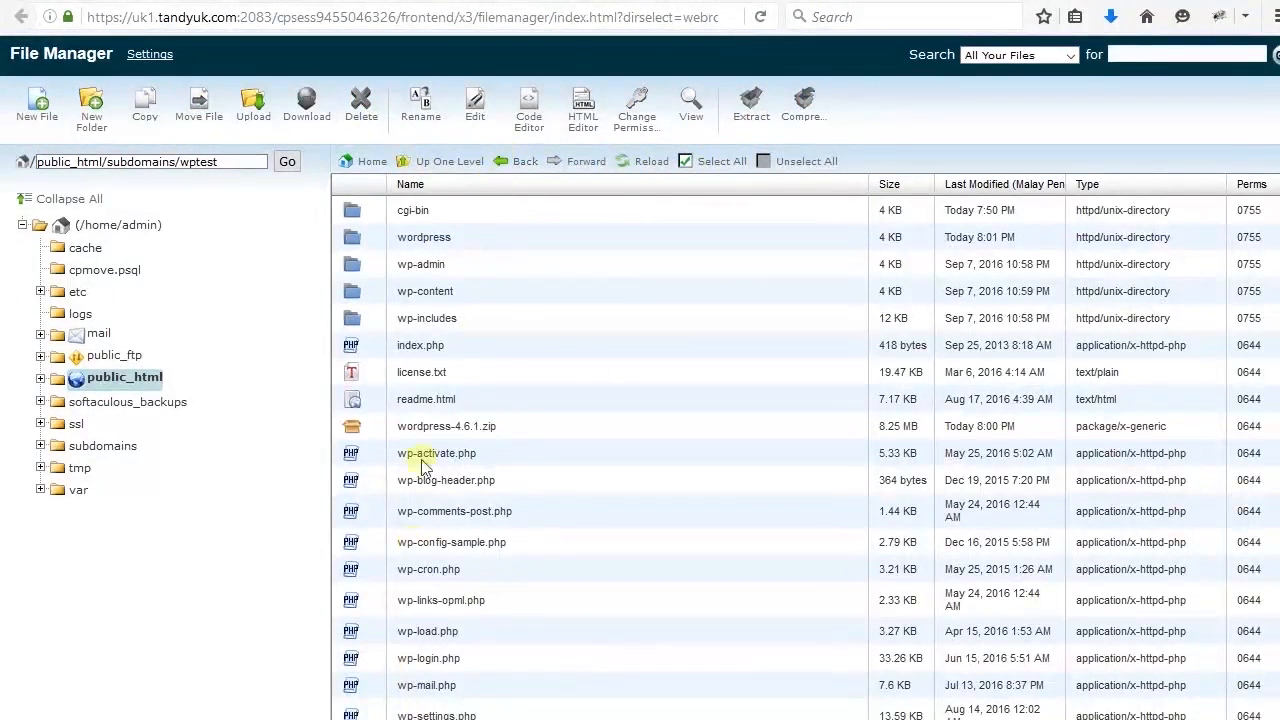
pyautogui.click(506, 237)
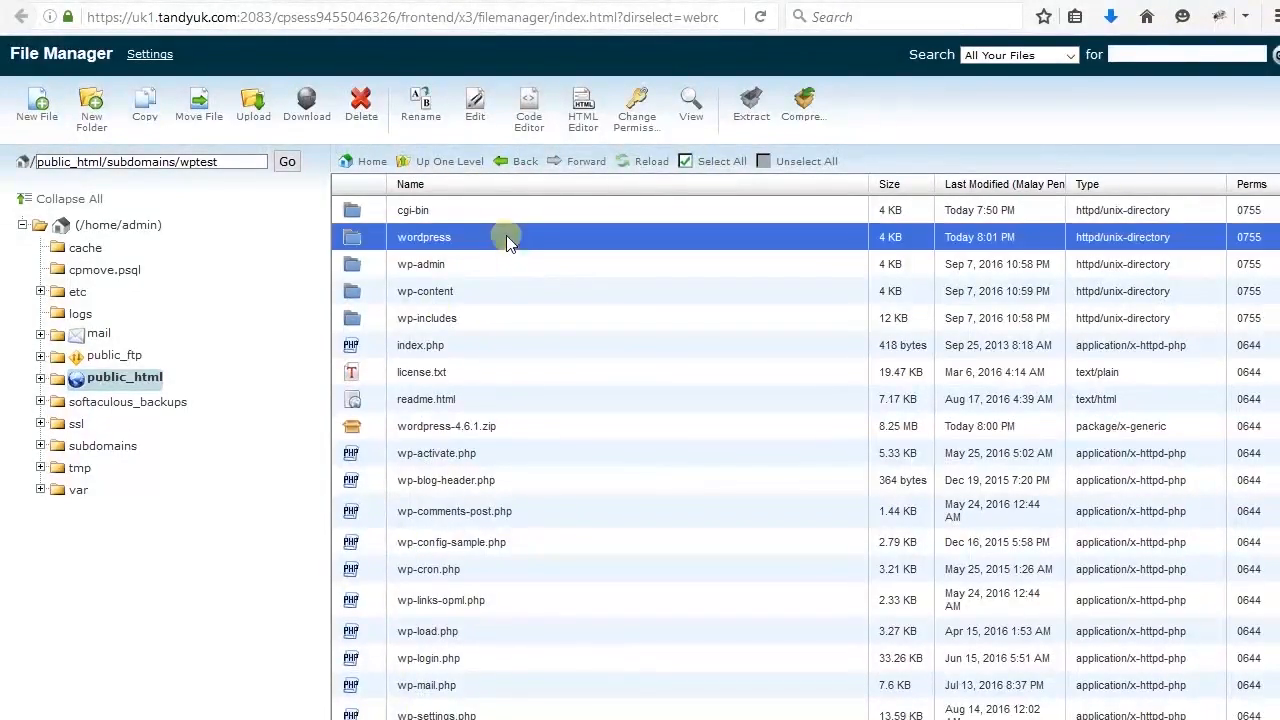
pyautogui.keyDown('ctrl'); pyautogui.click(561, 430); pyautogui.keyUp('ctrl')
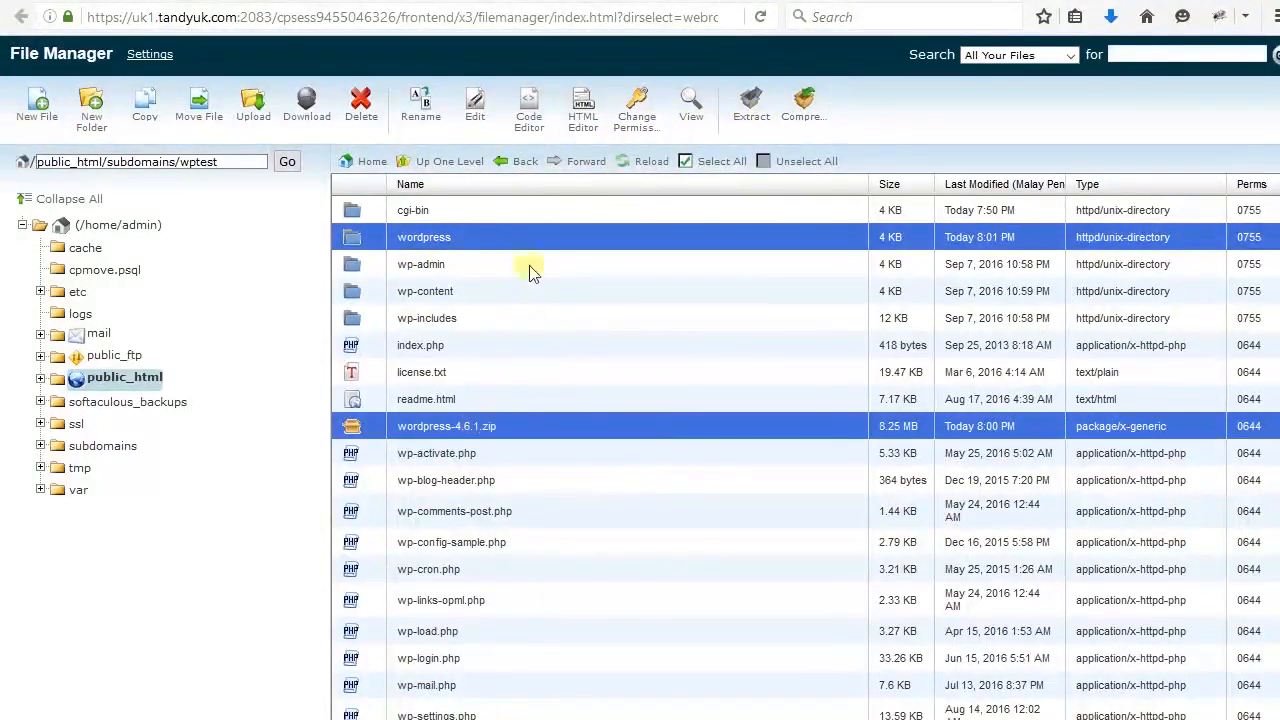
pyautogui.click(363, 112)
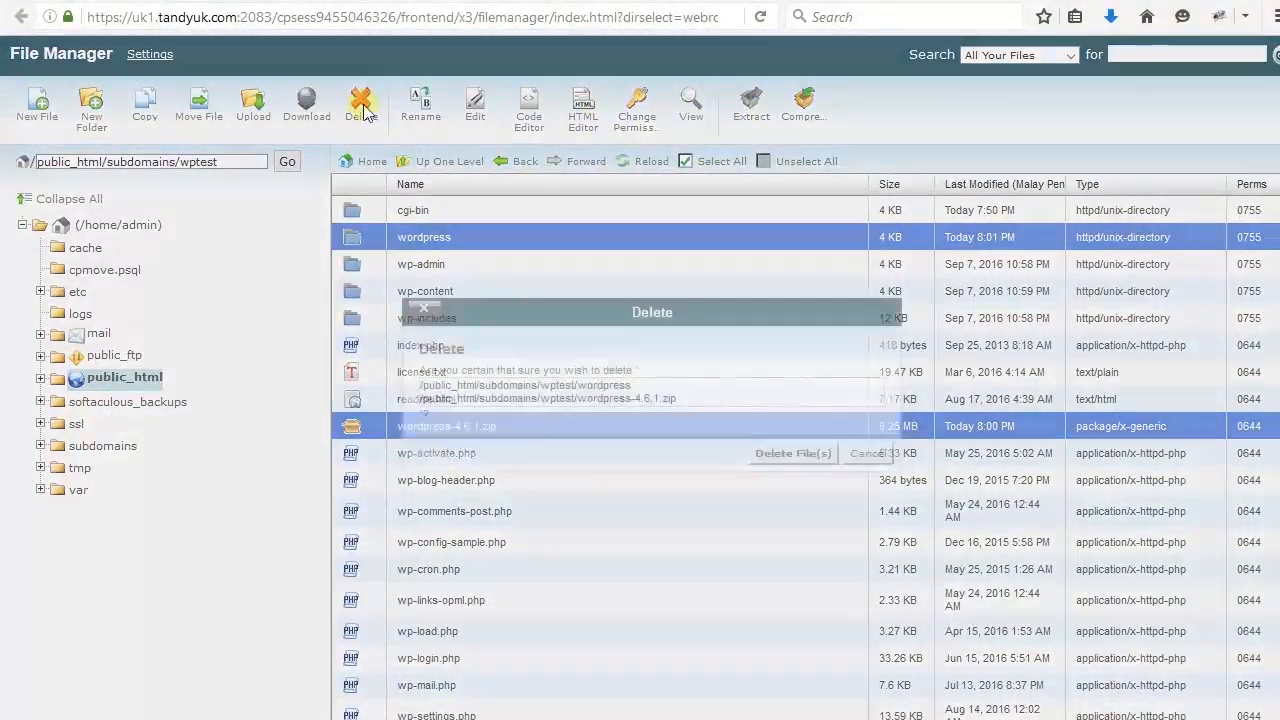
pyautogui.click(778, 454)
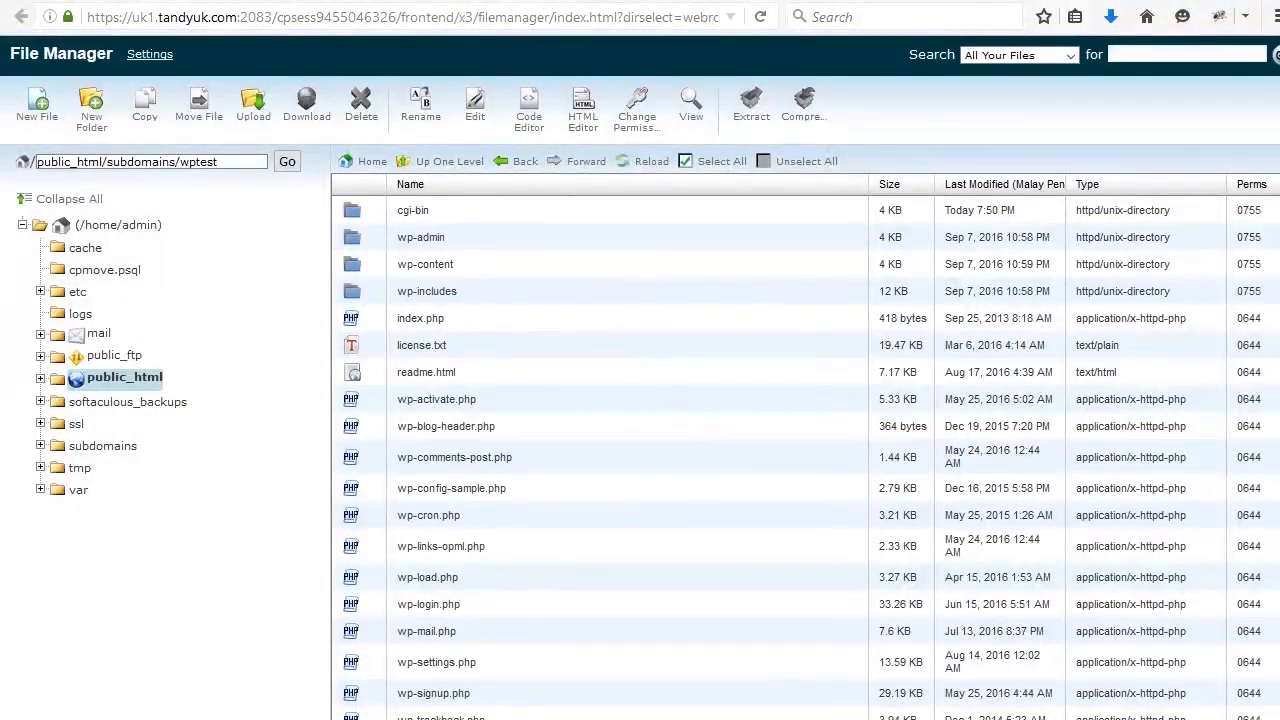
pyautogui.click(416, 1)
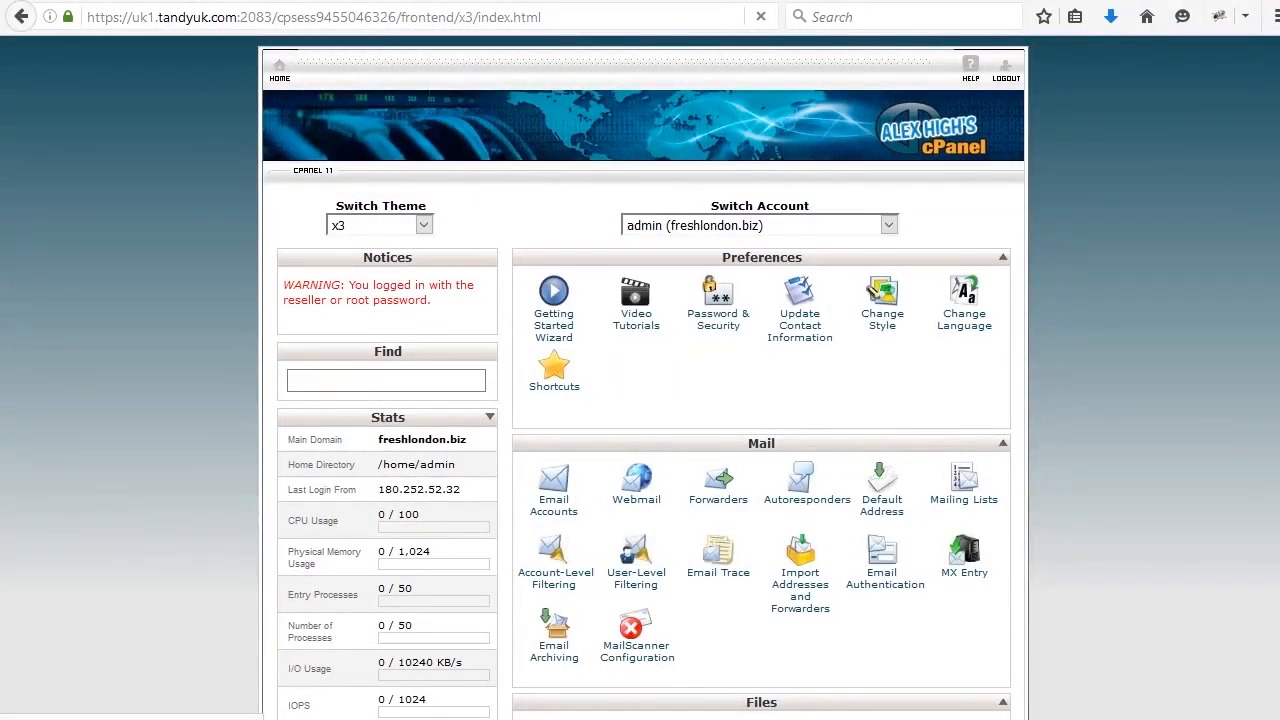
# Step: Search 'data' on the cPanel home page and open MySQL Databases
pyautogui.write('data')
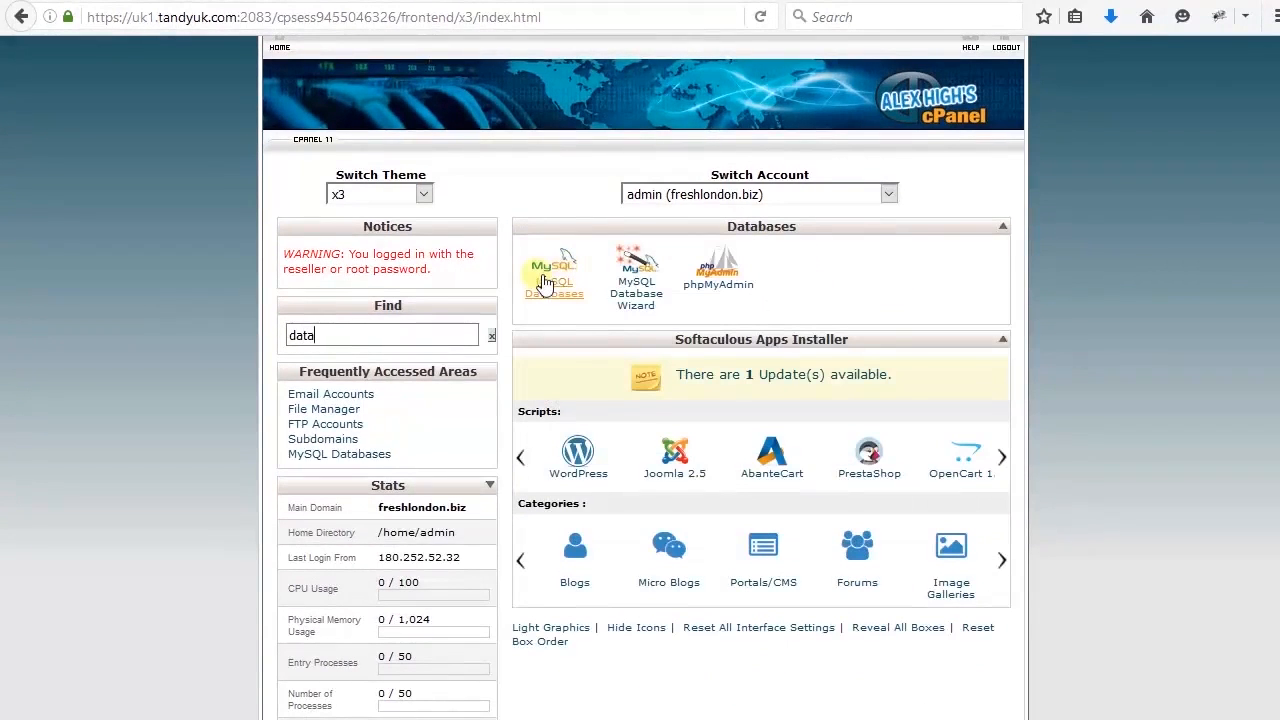
pyautogui.click(545, 283)
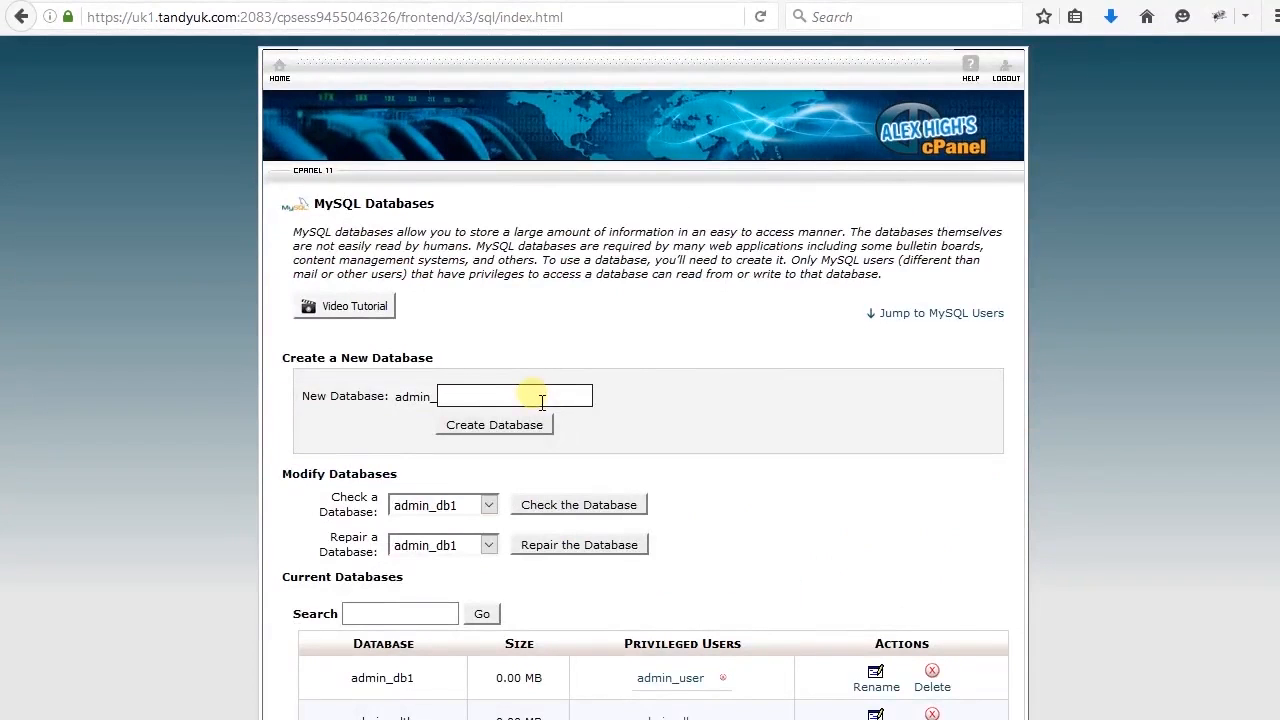
# Step: Create the database wptest (admin_wptest) and go back to the databases list
pyautogui.write('wp')
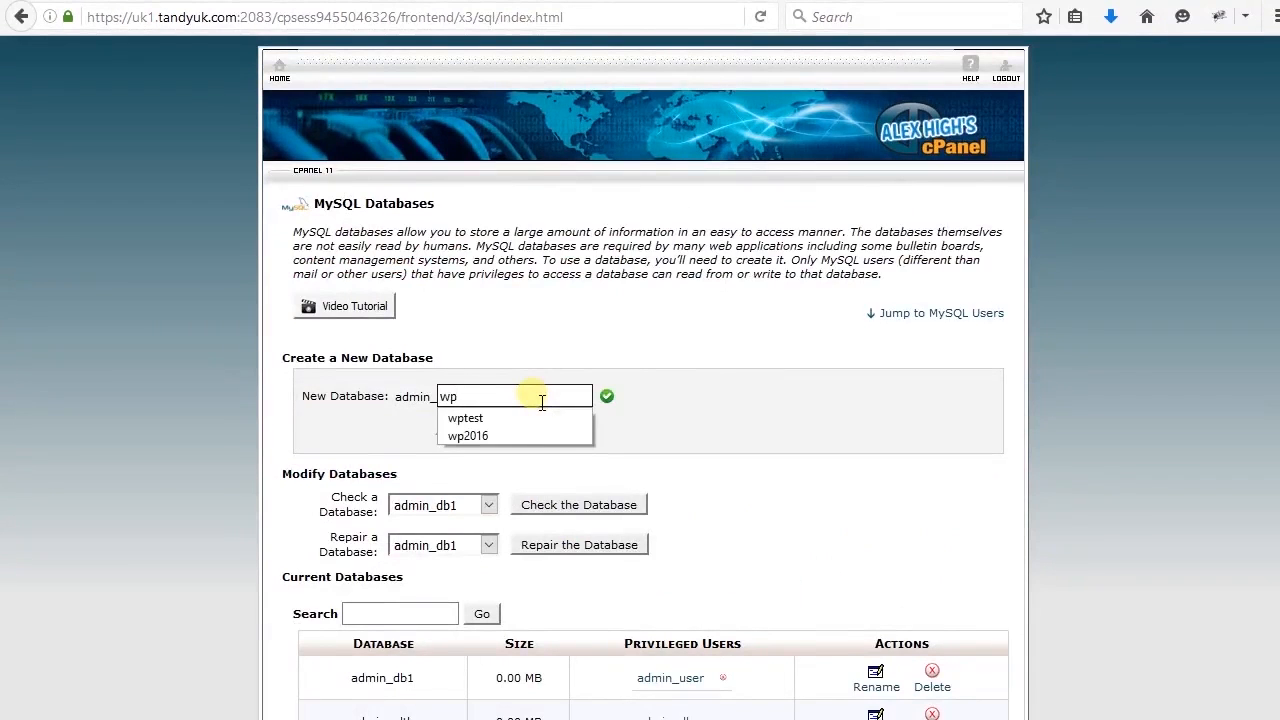
pyautogui.write('tst')
pyautogui.press('BackSpace')
pyautogui.press('BackSpace')
pyautogui.write('est')
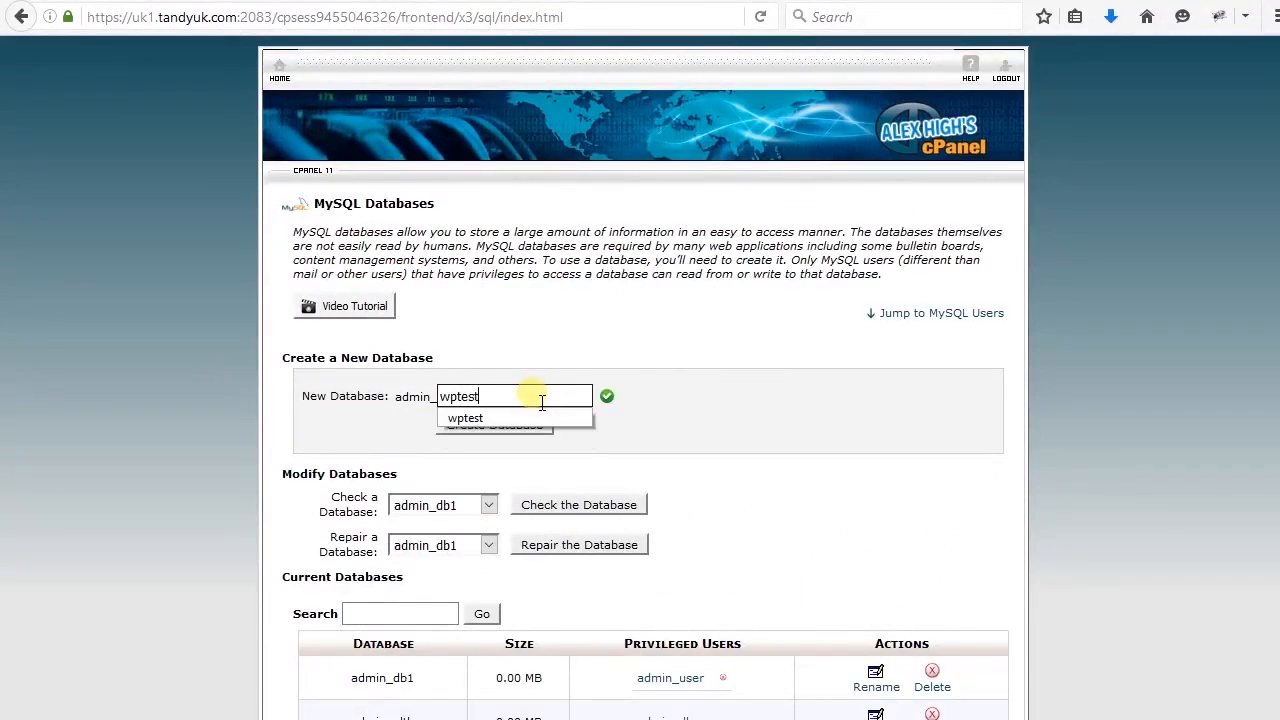
pyautogui.click(594, 430)
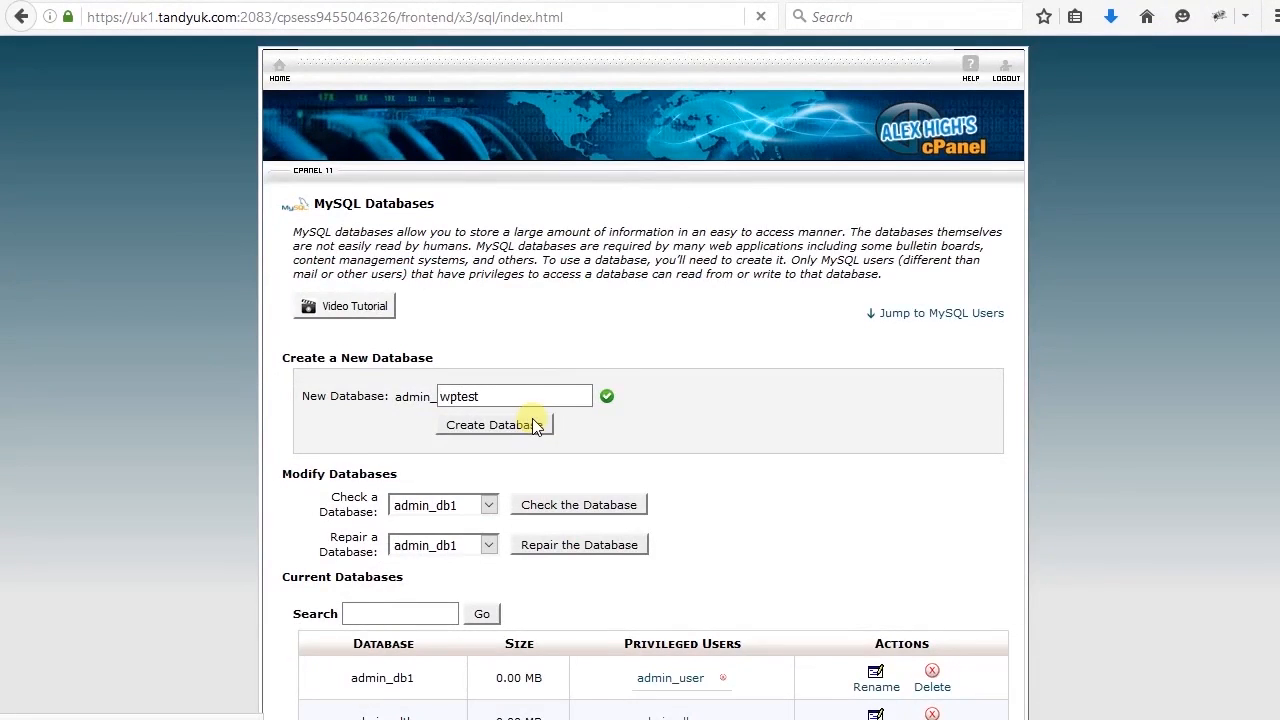
pyautogui.click(532, 418)
pyautogui.click(668, 311)
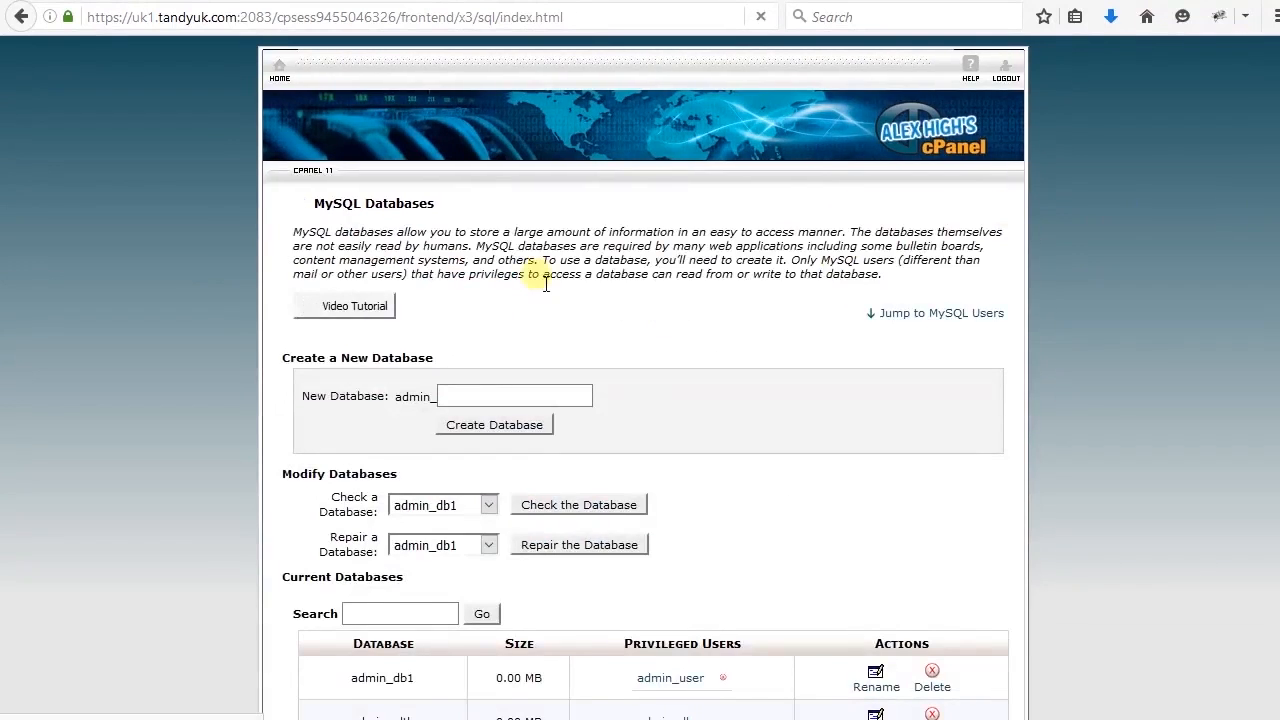
pyautogui.scroll(-5, 1210, 280)
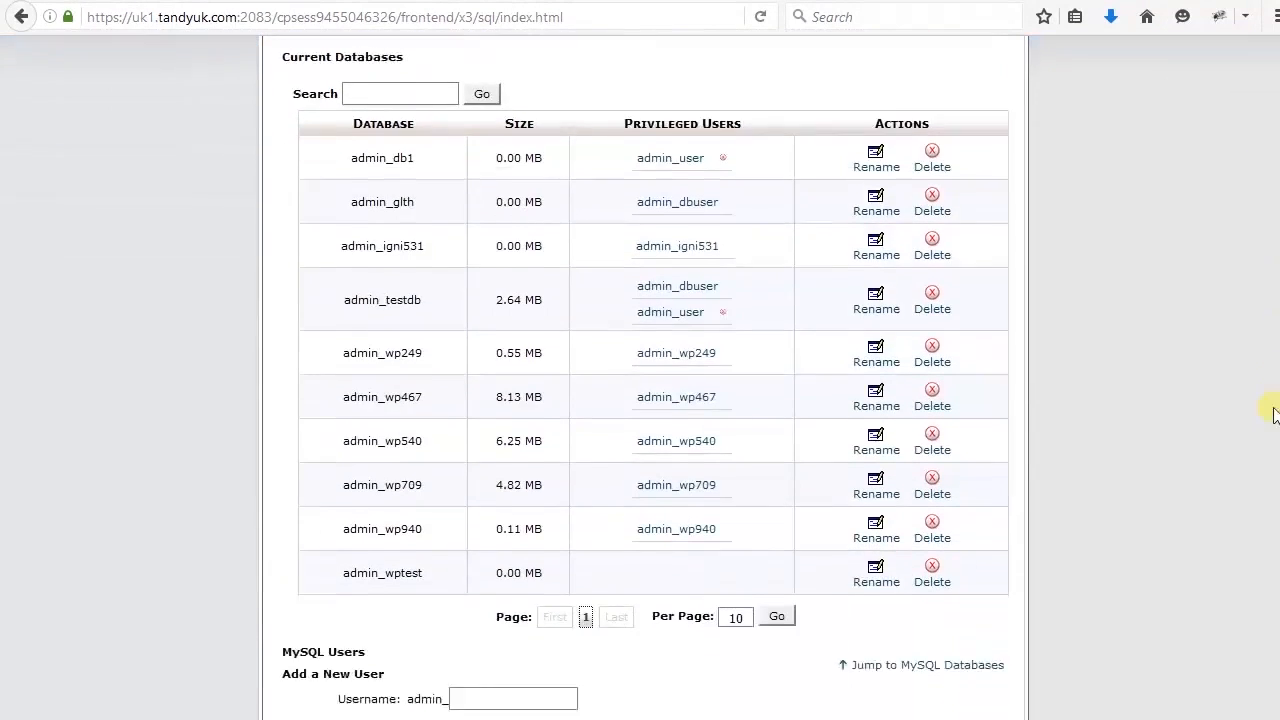
pyautogui.scroll(-3, 1268, 460)
# Step: Add MySQL user wptest, entering the chosen password in both password fields
pyautogui.click(494, 344)
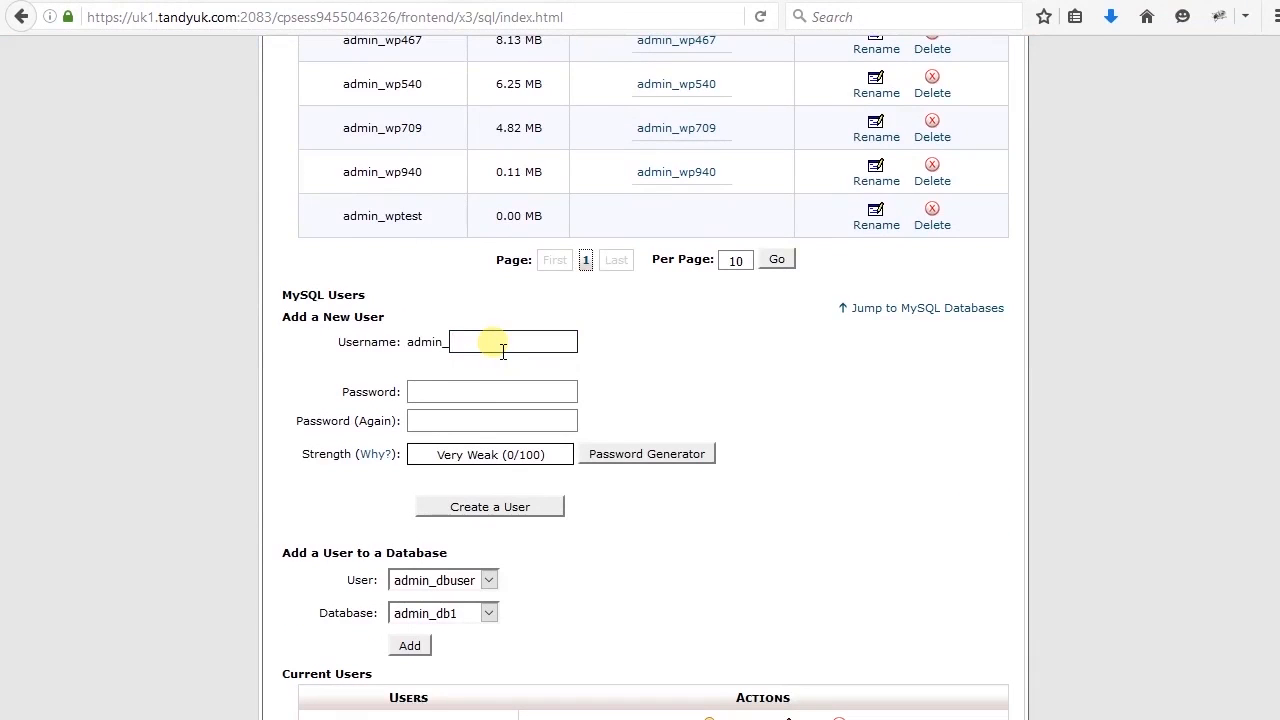
pyautogui.click(416, 388)
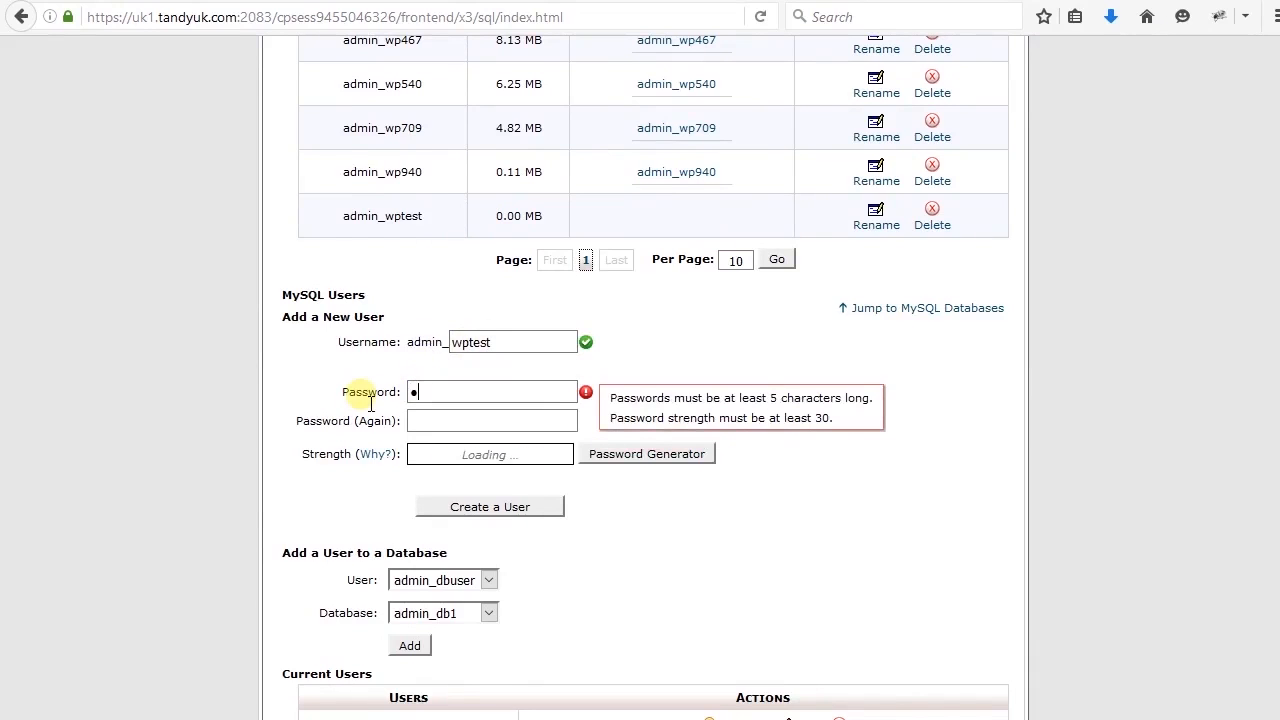
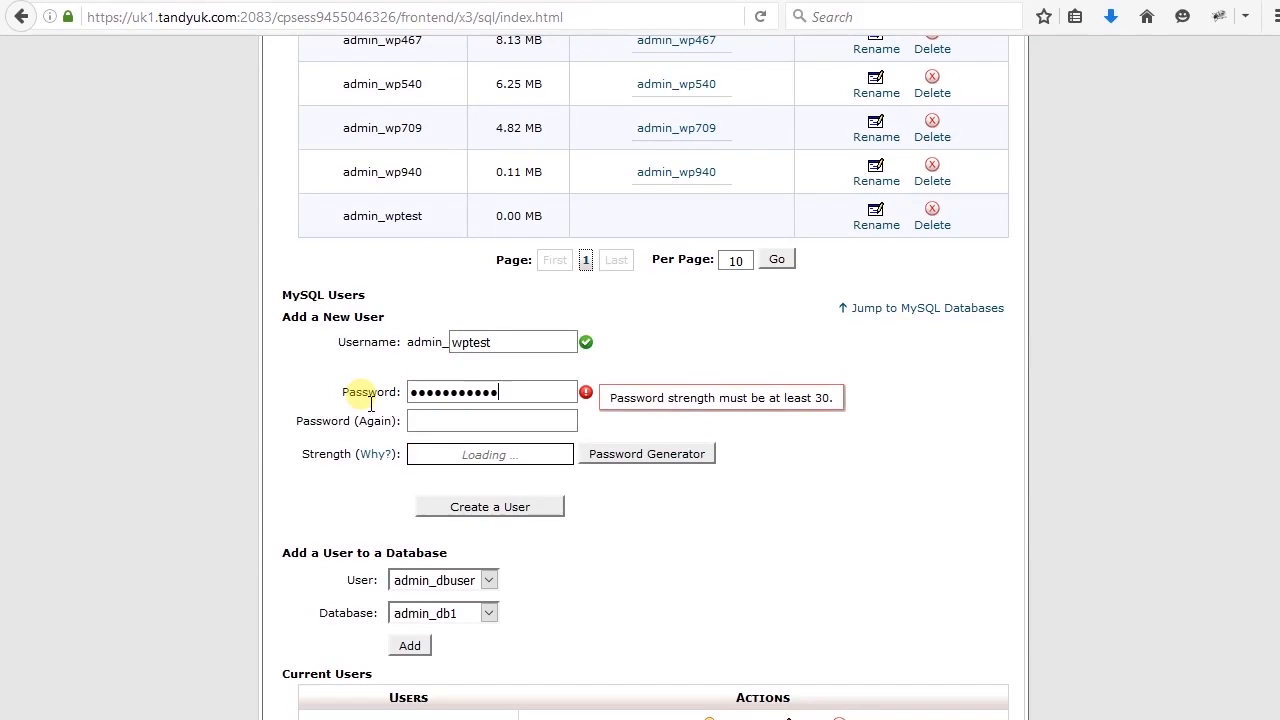
pyautogui.click(443, 428)
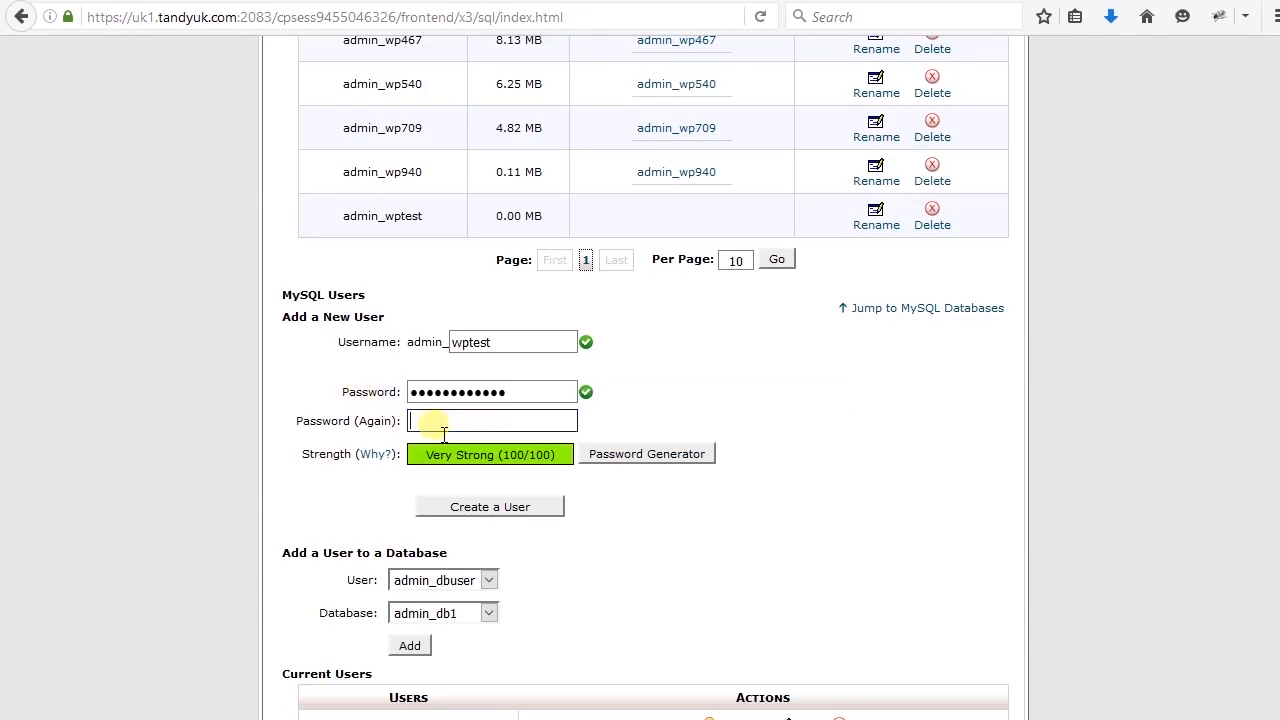
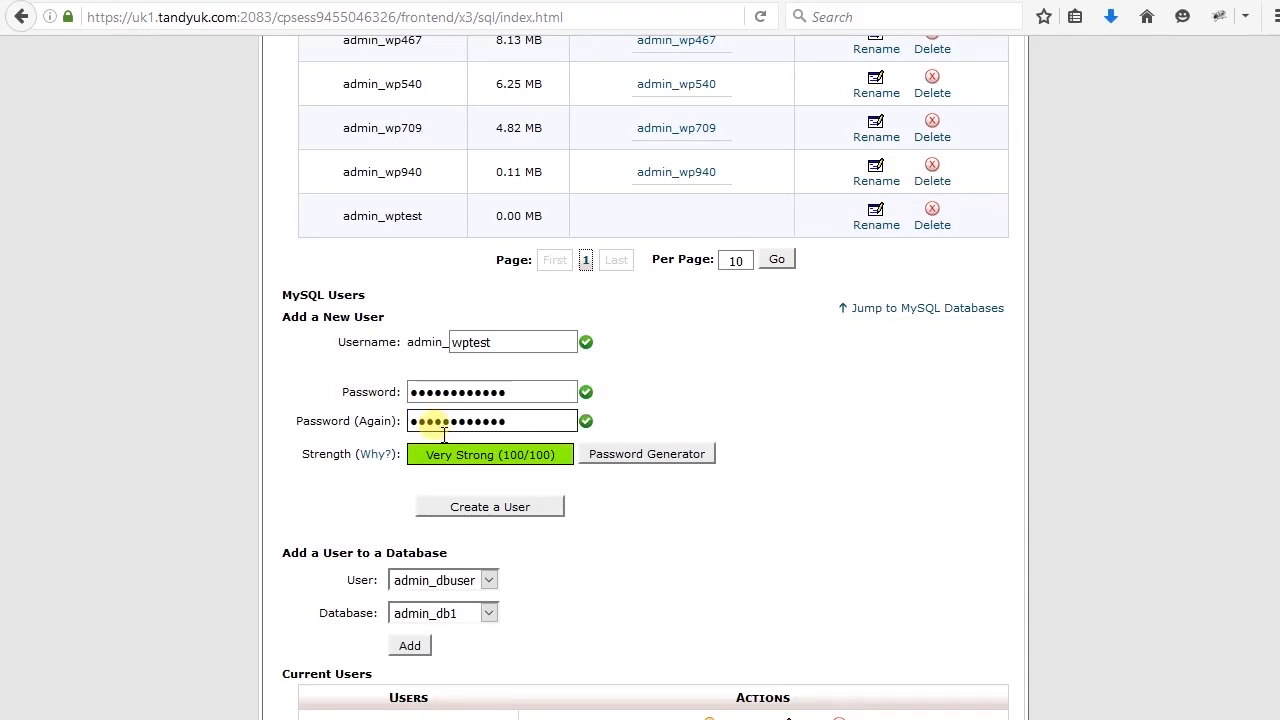
pyautogui.click(503, 510)
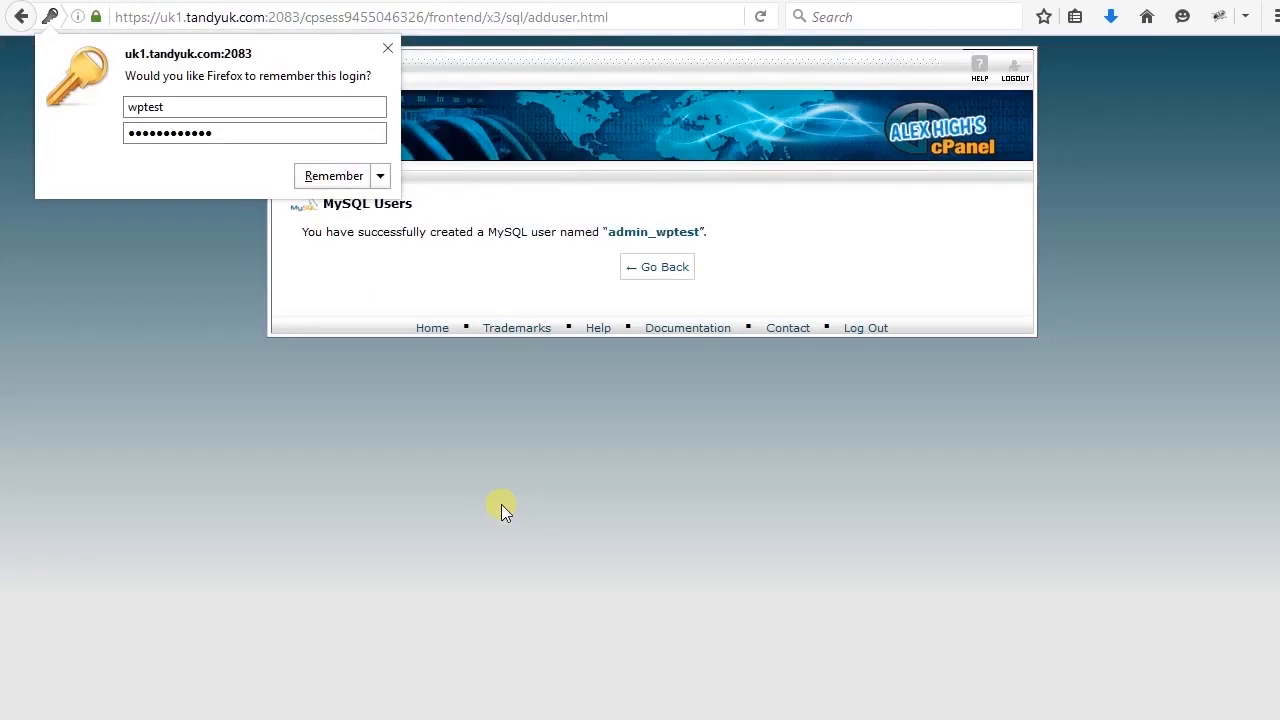
# Step: Let Firefox remember the login and return to the MySQL Databases page
pyautogui.click(333, 177)
pyautogui.click(665, 270)
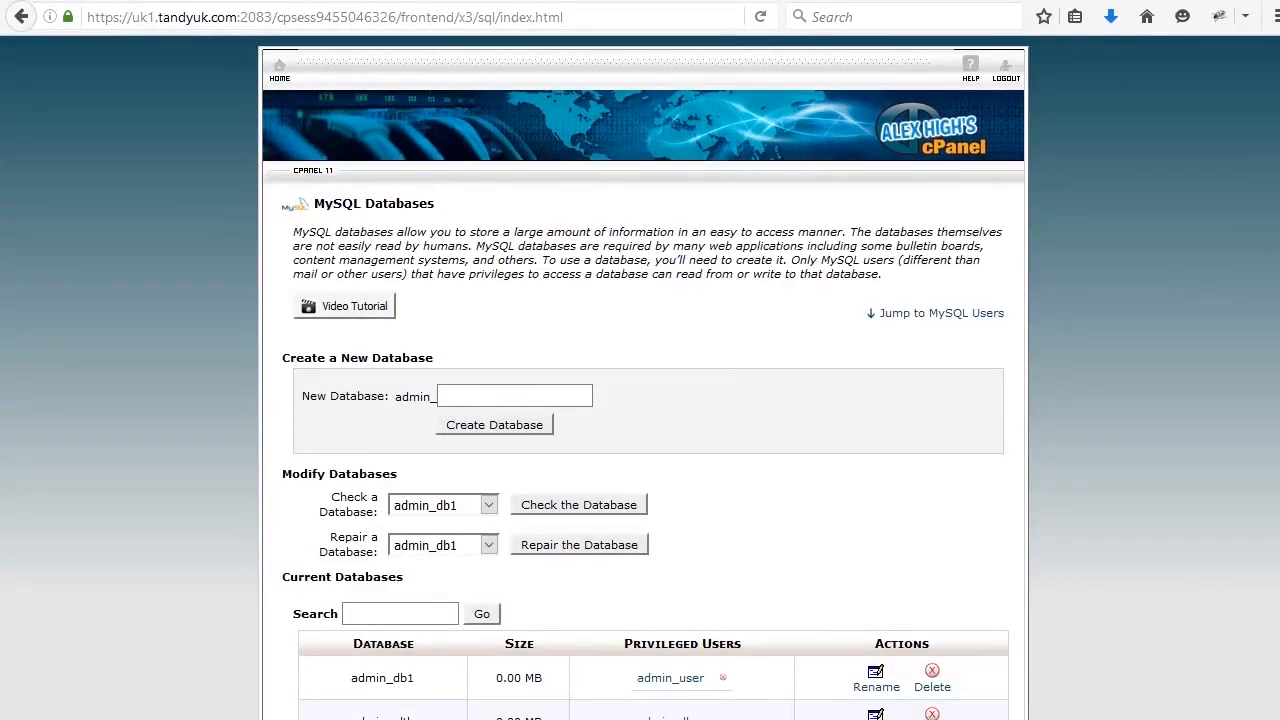
pyautogui.scroll(-10, 1266, 486)
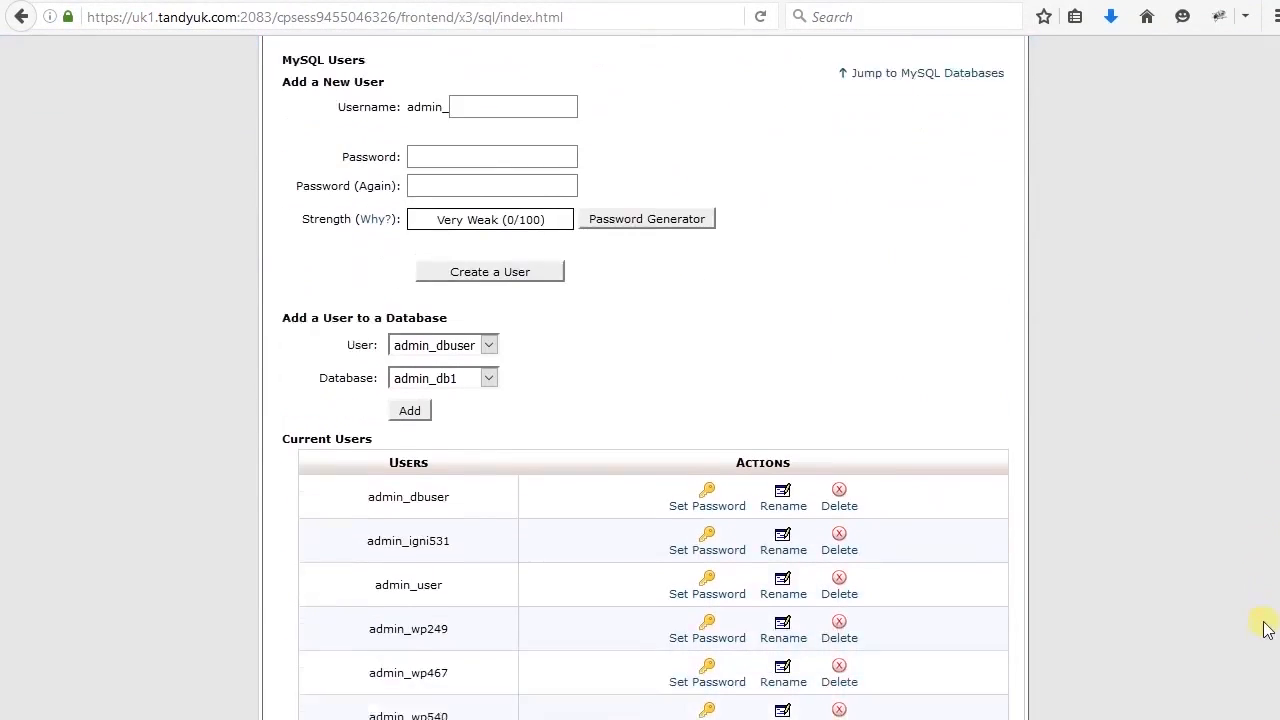
pyautogui.moveTo(1264, 622); pyautogui.dragTo(1264, 628)
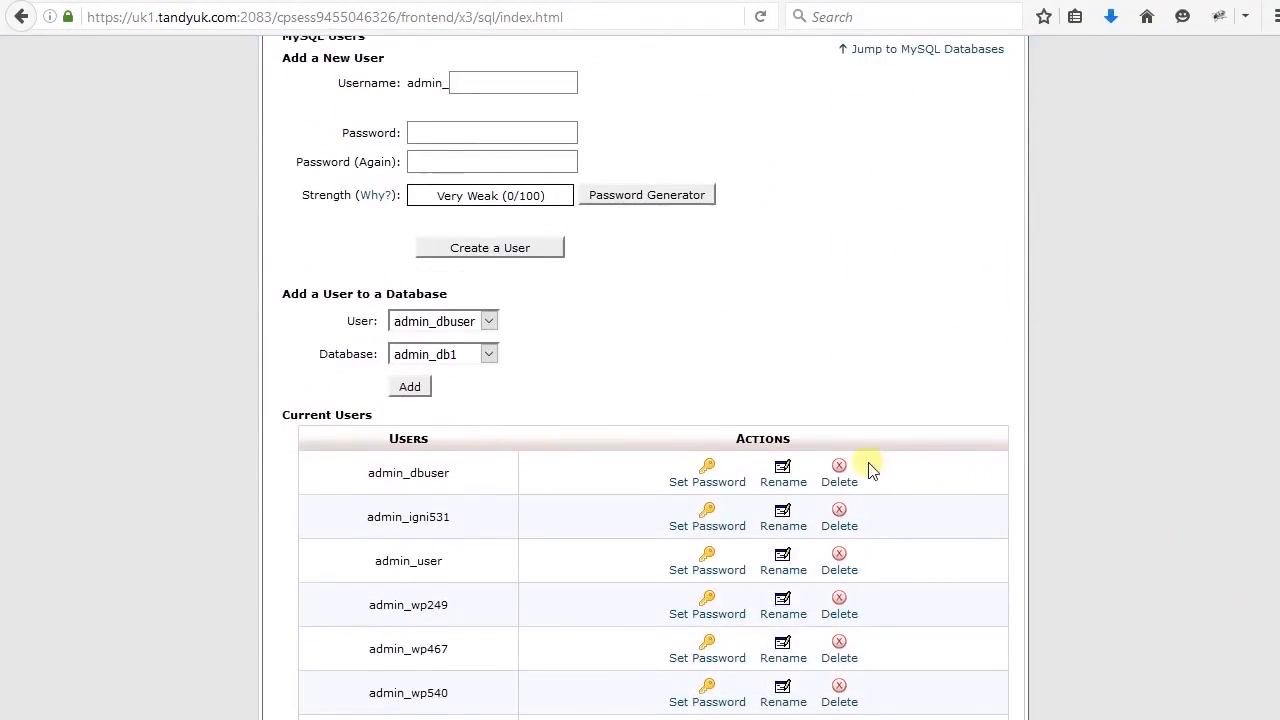
# Step: Add user admin_wptest to database admin_wptest
pyautogui.click(416, 325)
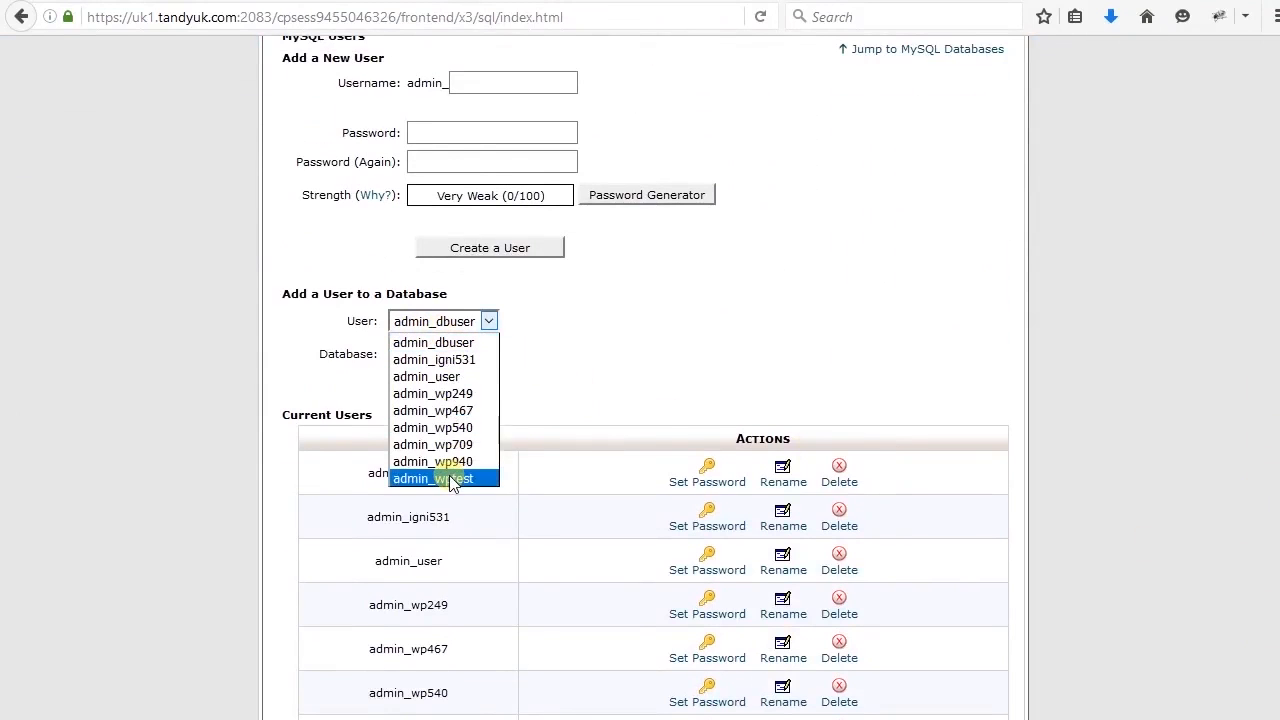
pyautogui.click(450, 479)
pyautogui.click(466, 356)
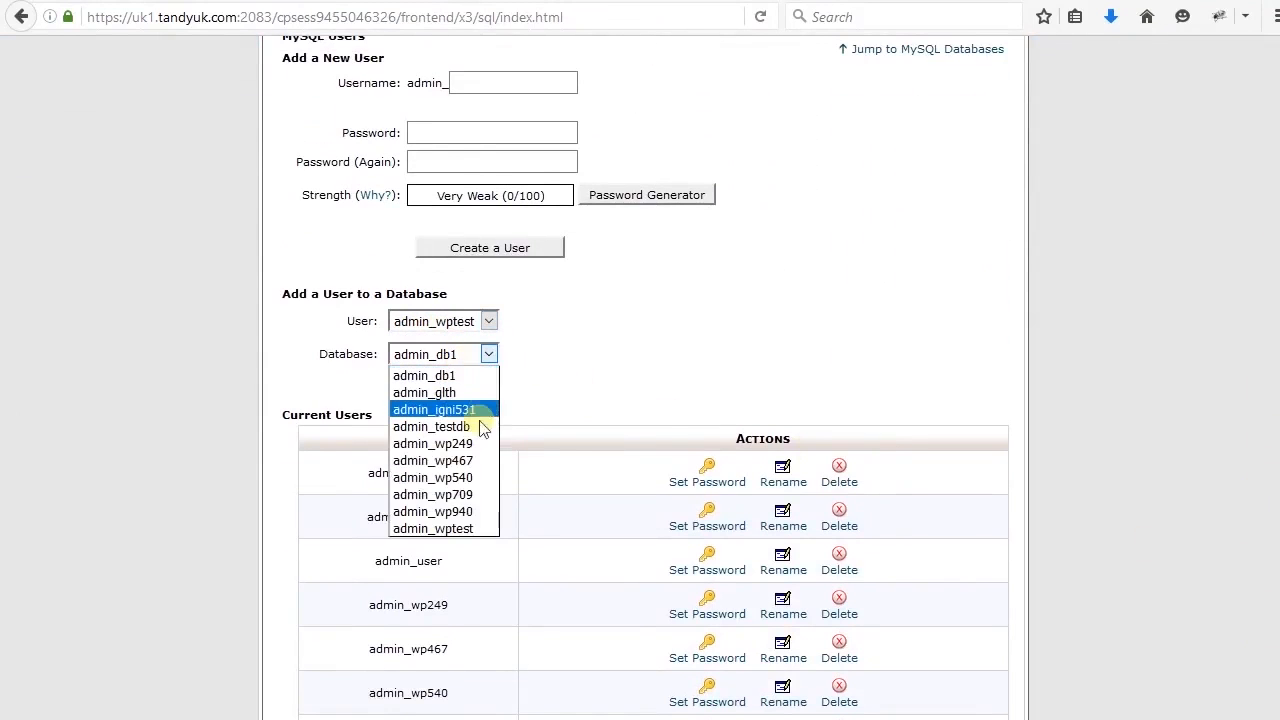
pyautogui.click(462, 528)
pyautogui.click(412, 390)
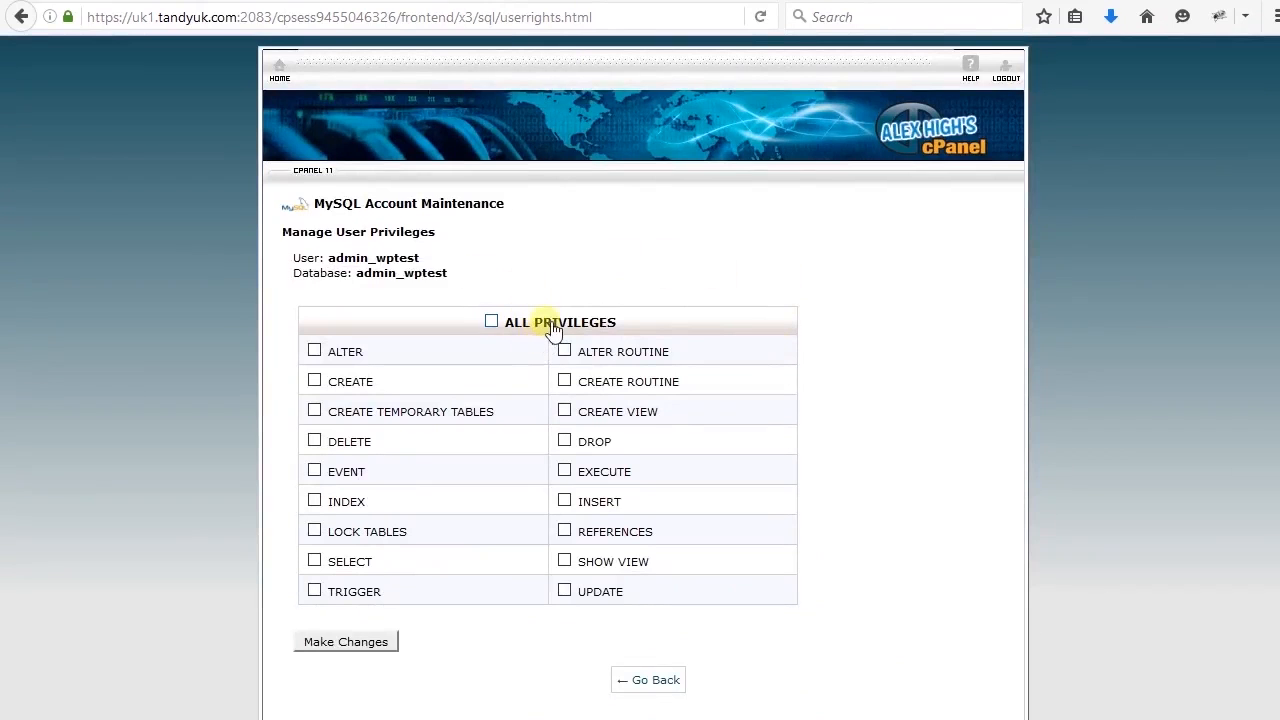
# Step: Grant admin_wptest ALL PRIVILEGES on the admin_wptest database and apply the changes
pyautogui.click(367, 646)
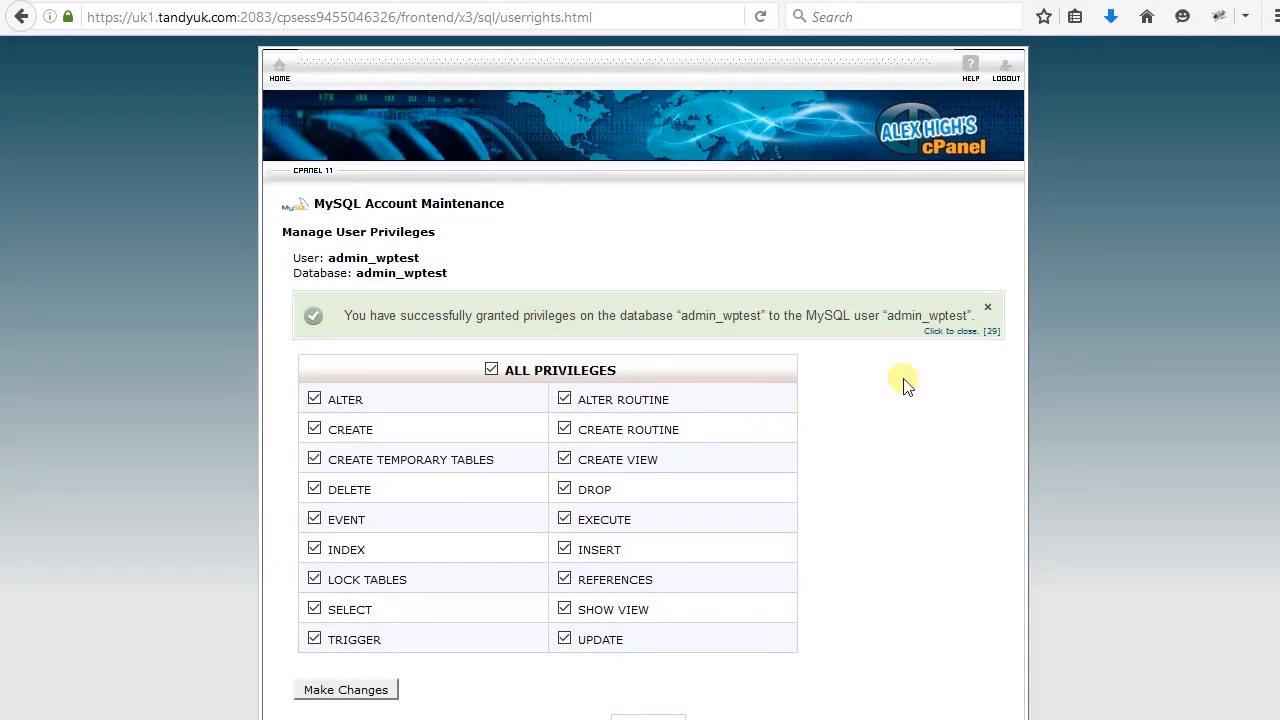
pyautogui.scroll(-1, 905, 385)
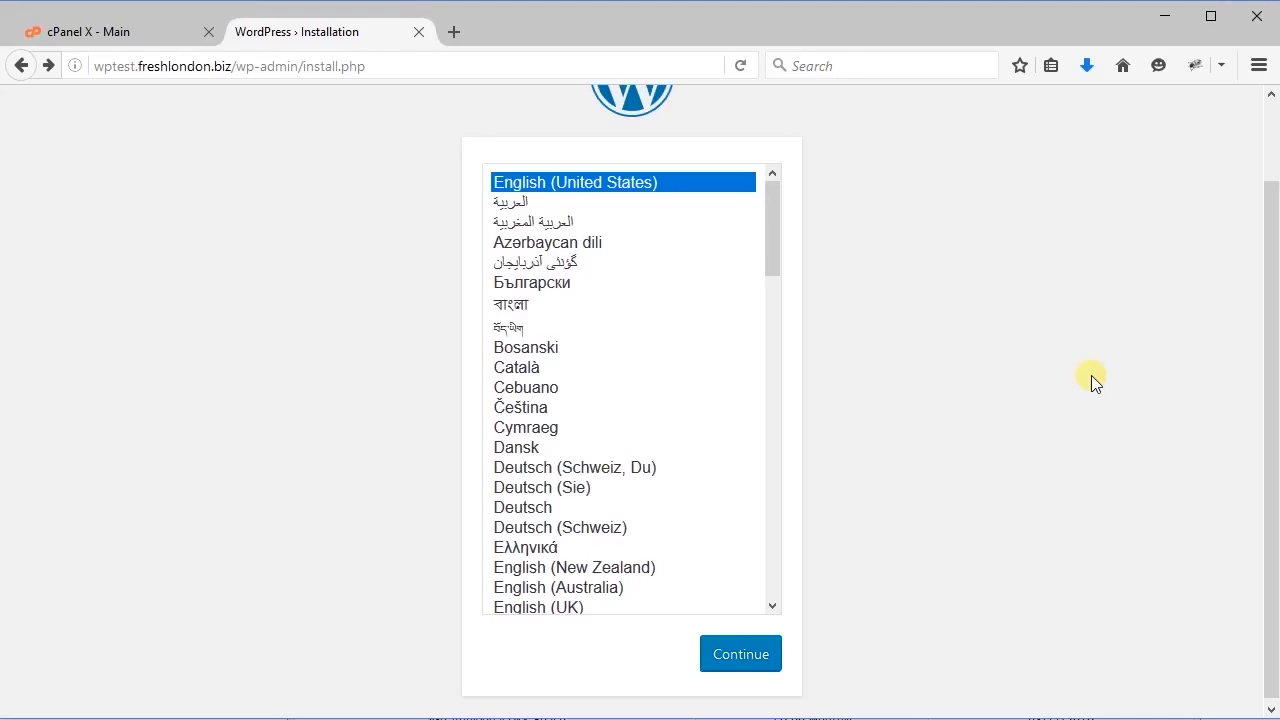
# Step: Choose English (UK) as the WordPress installation language and continue
pyautogui.moveTo(1266, 409)
pyautogui.mouseDown()
pyautogui.moveTo(1259, 285)
pyautogui.moveTo(1254, 391)
pyautogui.mouseUp()
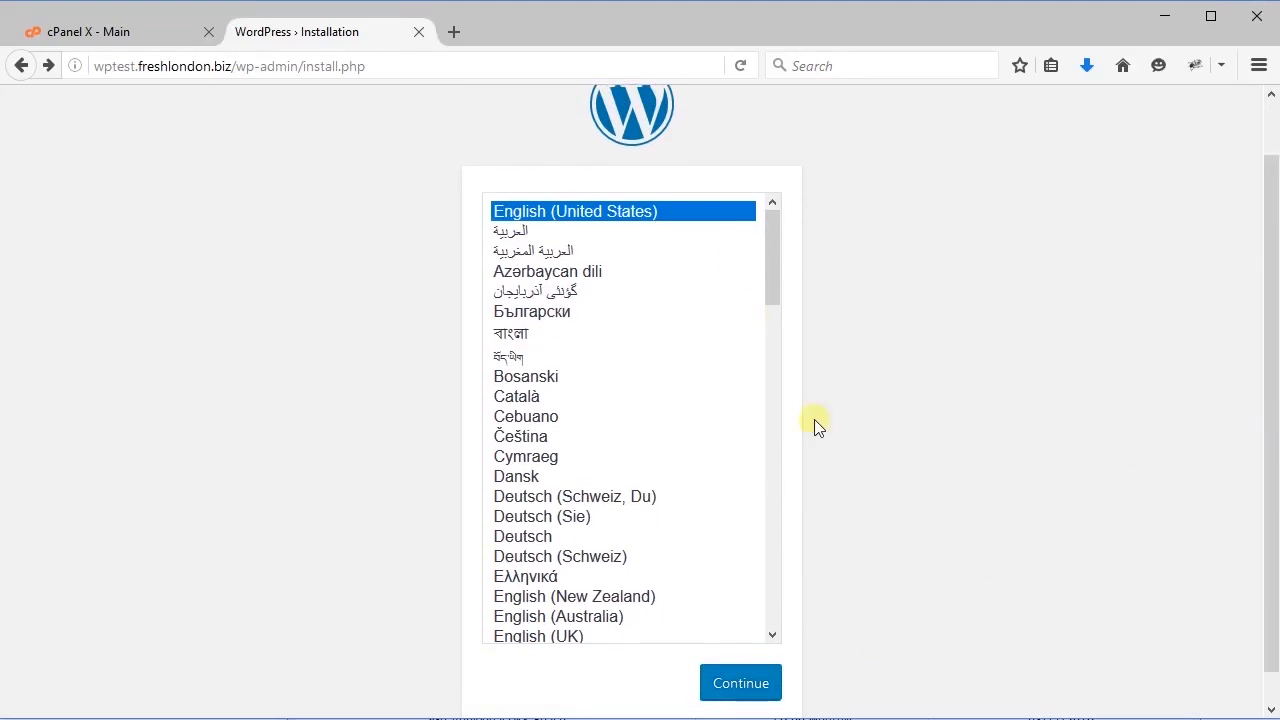
pyautogui.click(687, 634)
pyautogui.click(729, 681)
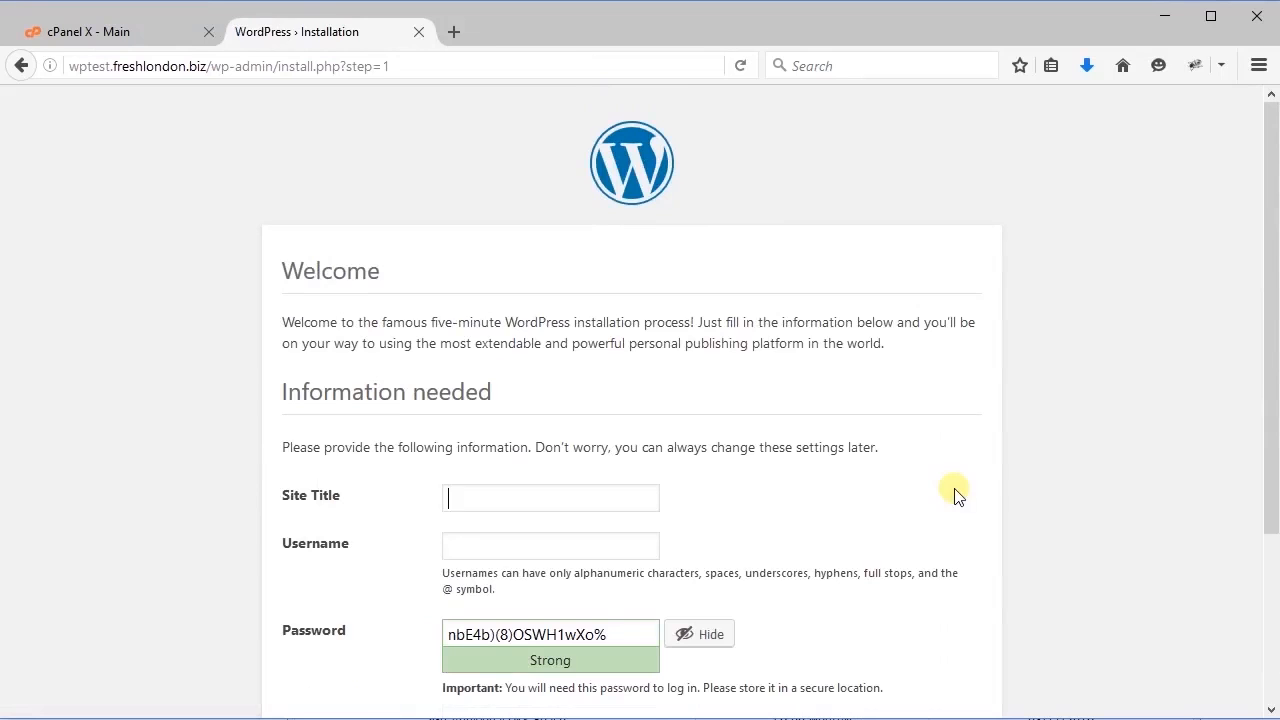
# Step: Enter 'My website' as the site title and fill in the admin username
pyautogui.middleClick(1060, 423)
pyautogui.click(553, 285)
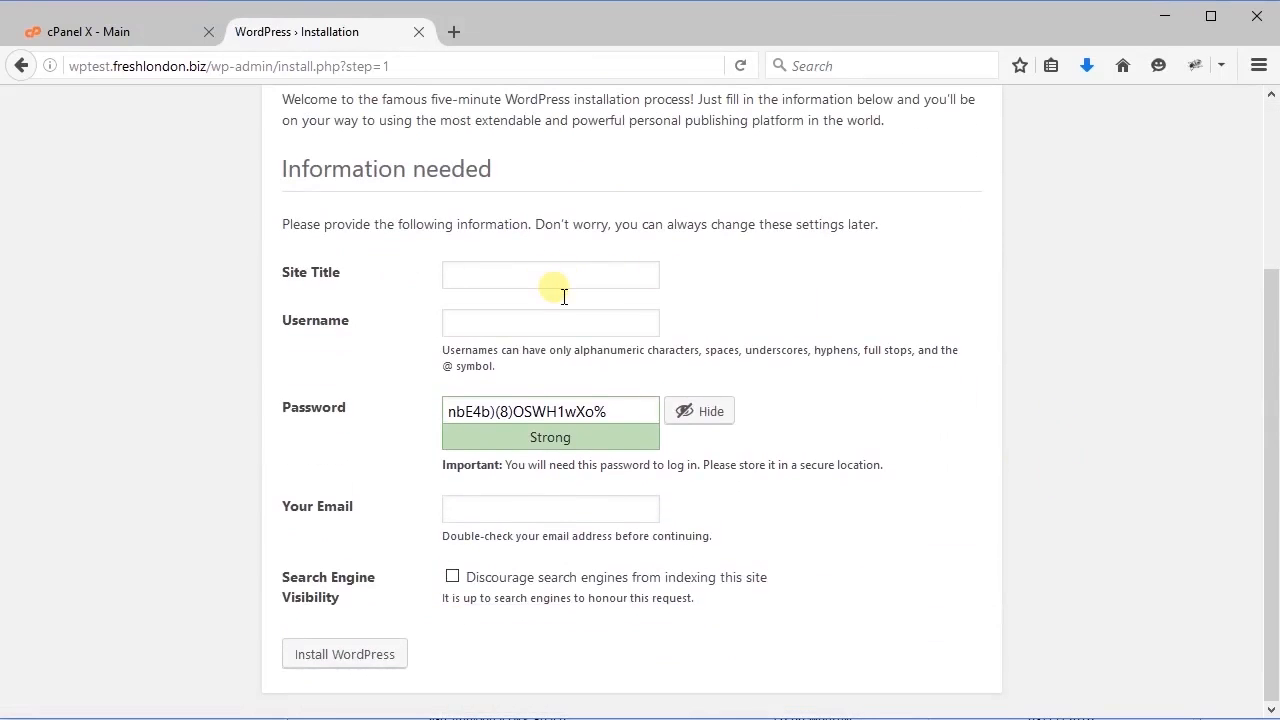
pyautogui.write('My website')
pyautogui.click(533, 322)
pyautogui.moveTo(457, 277); pyautogui.dragTo(563, 277)
pyautogui.click(603, 277)
pyautogui.click(546, 327)
pyautogui.click(546, 332)
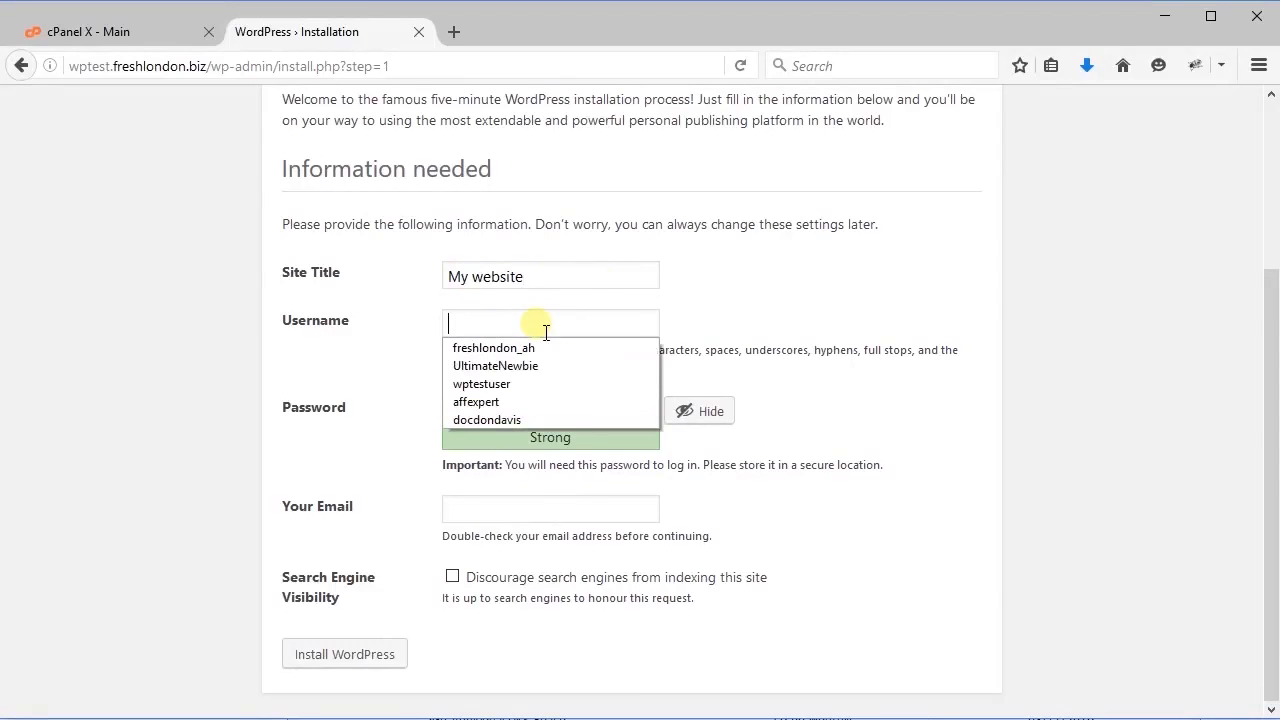
pyautogui.press('Escape')
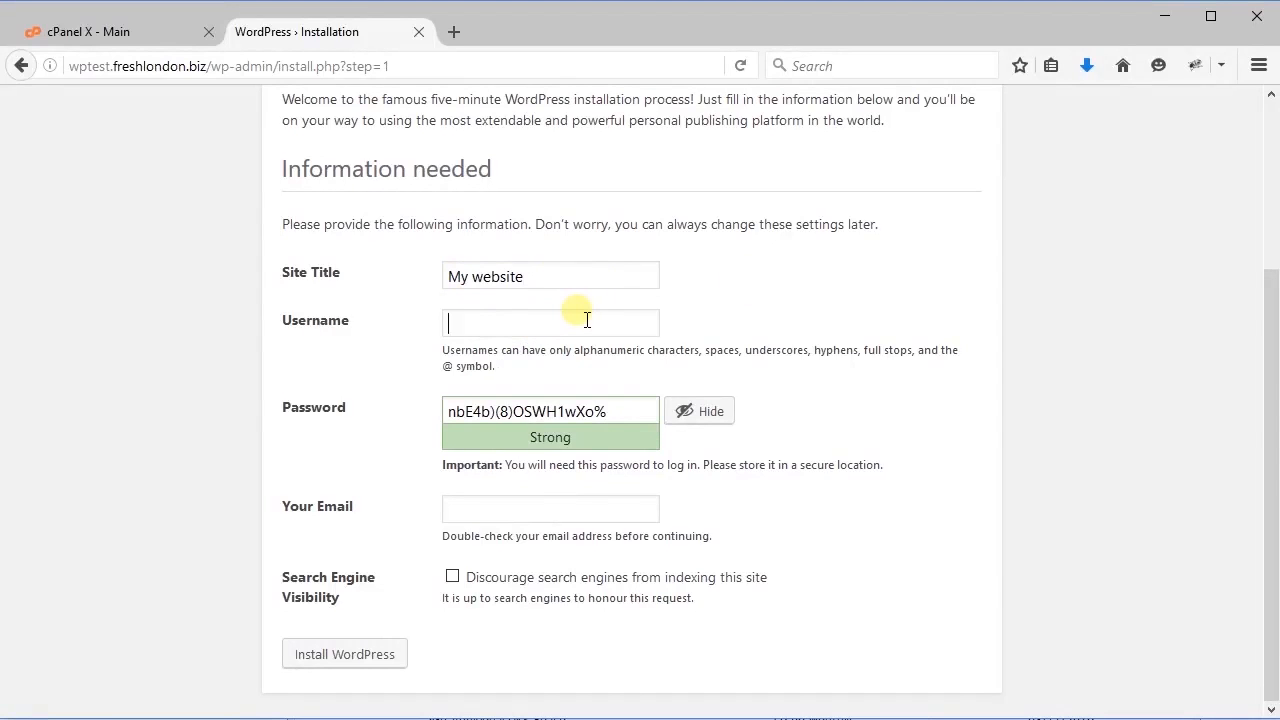
pyautogui.write('mywebsiteuser')
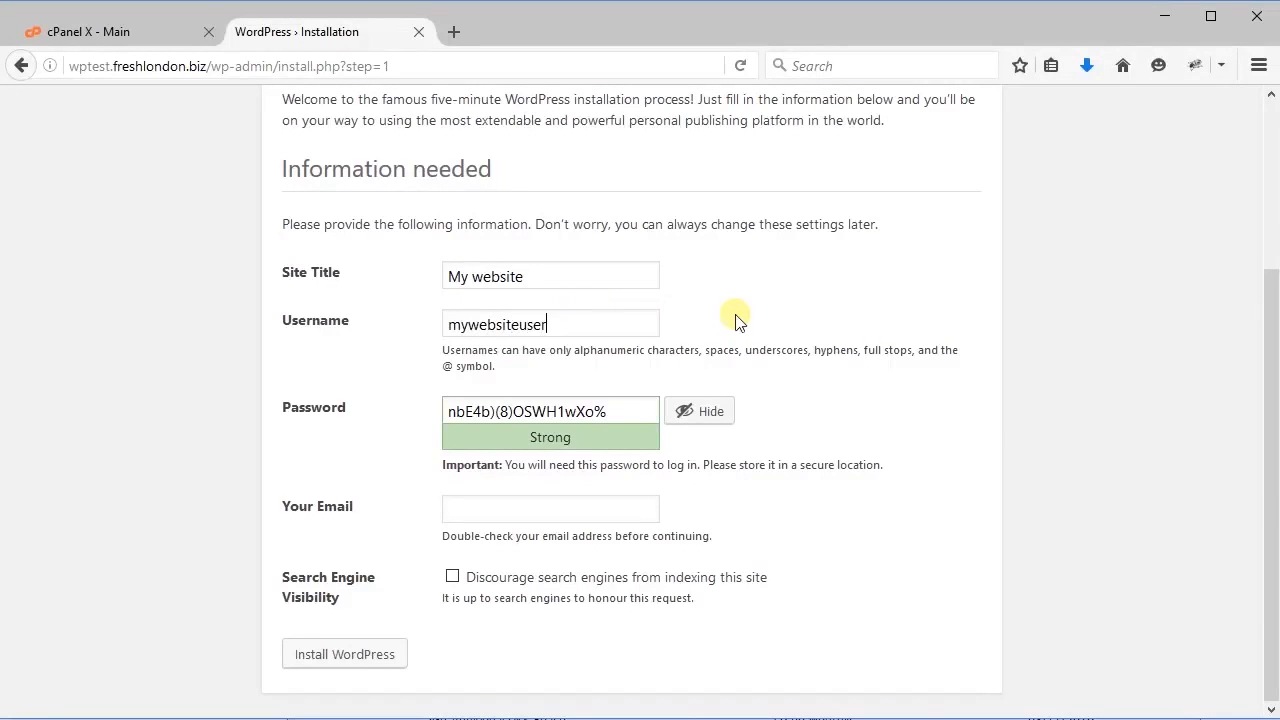
# Step: Replace the generated password with a custom one, enter the admin e-mail, and install WordPress
pyautogui.moveTo(656, 422); pyautogui.dragTo(337, 378)
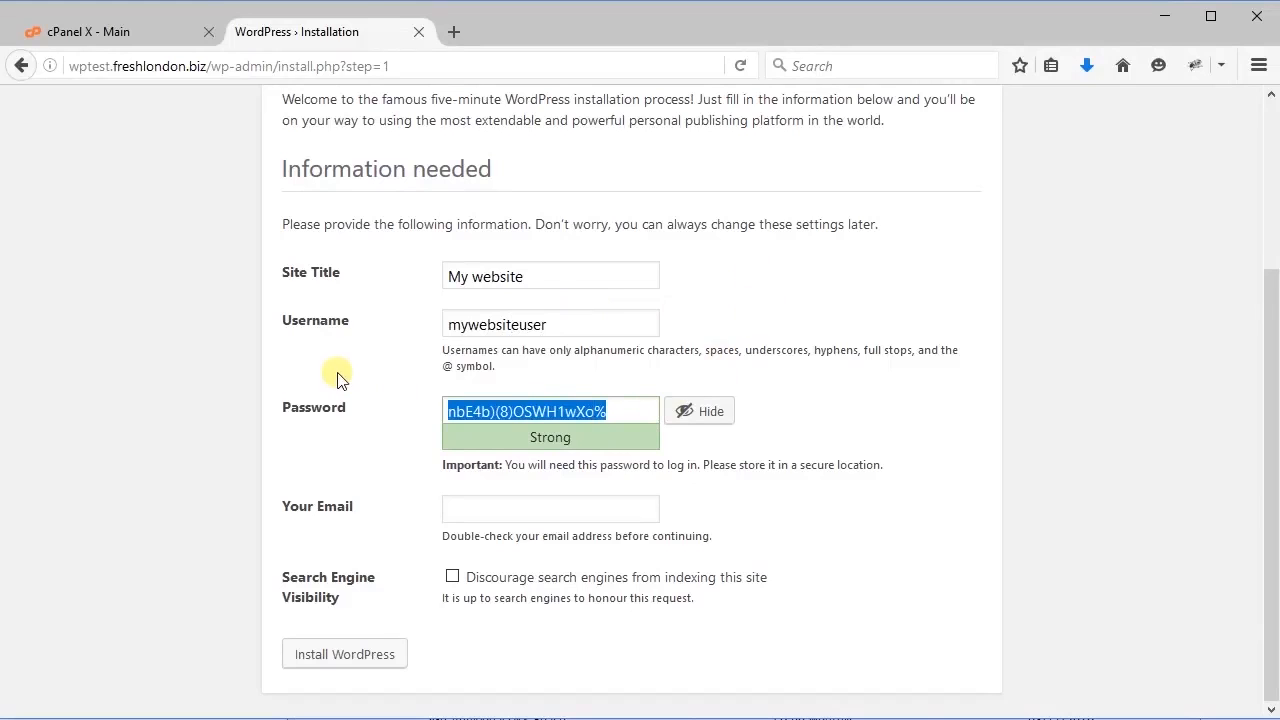
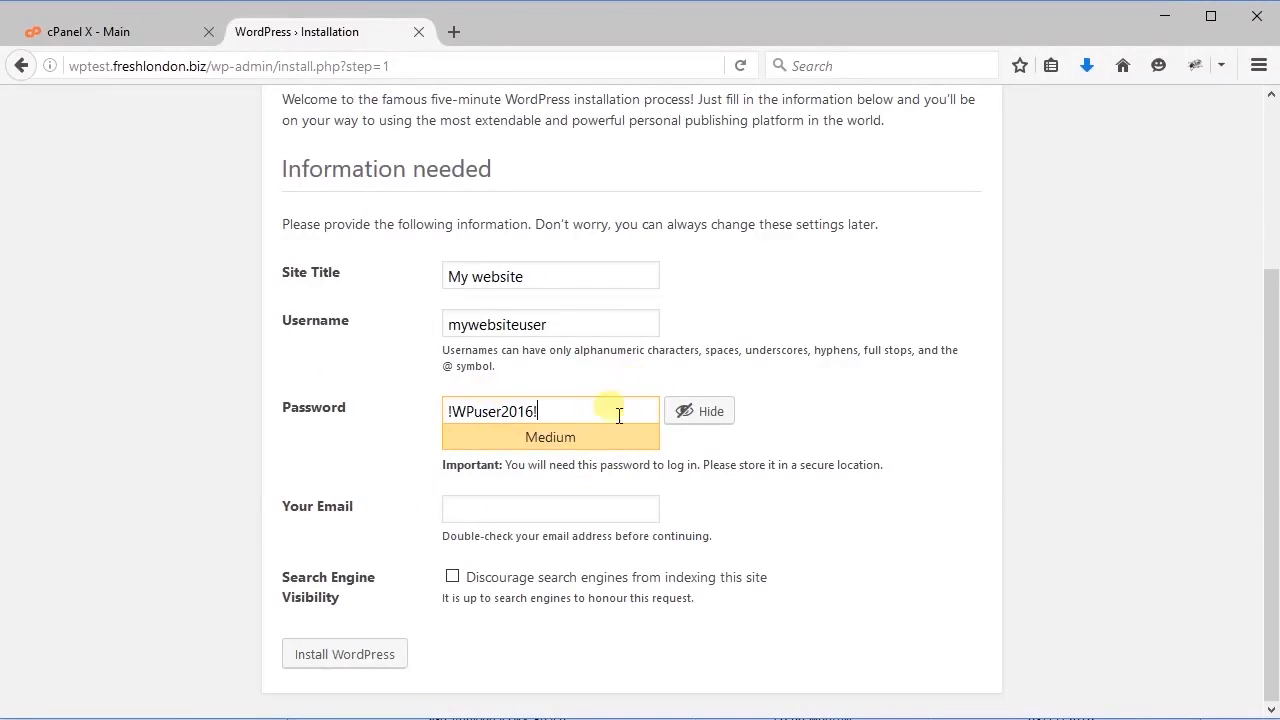
pyautogui.click(534, 512)
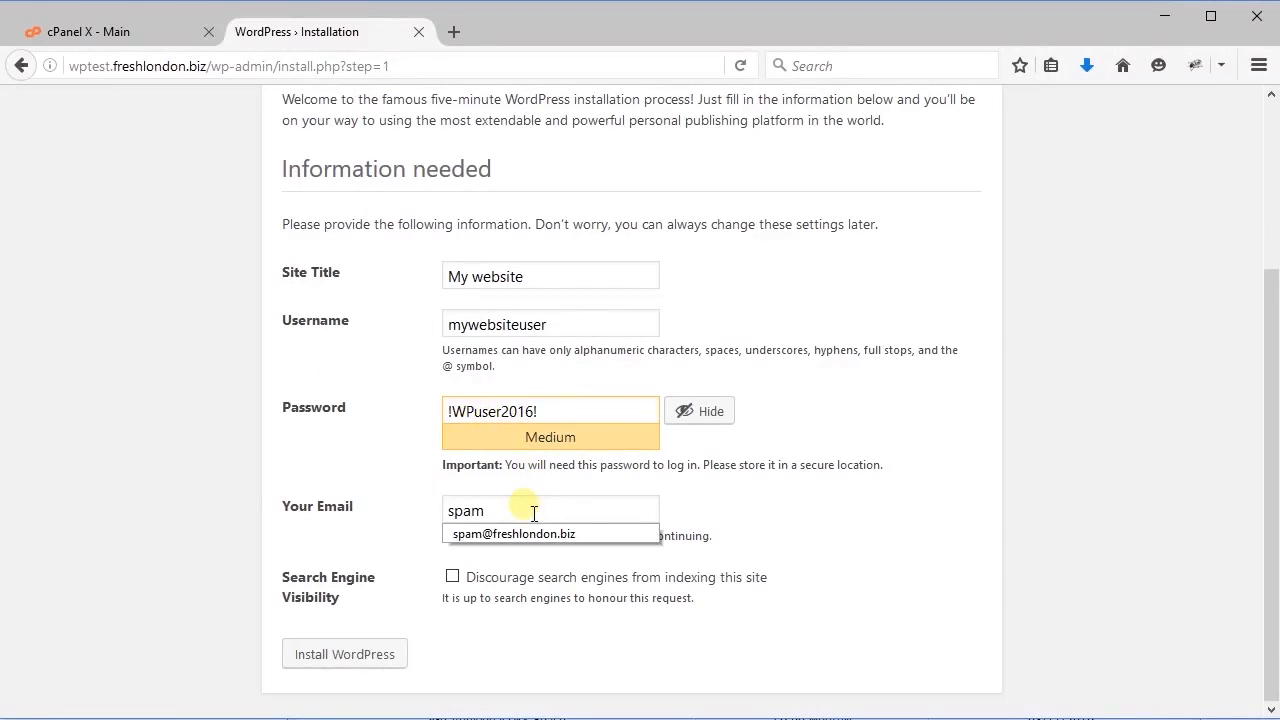
pyautogui.click(525, 534)
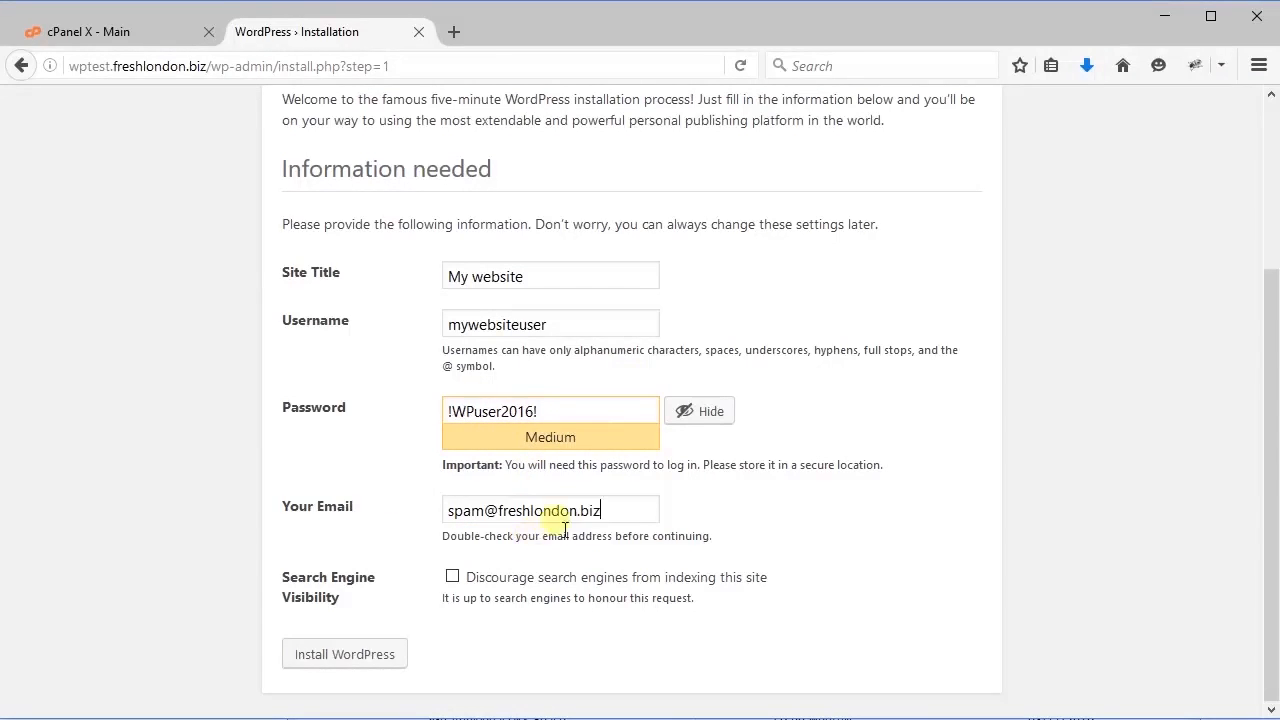
pyautogui.moveTo(486, 514); pyautogui.dragTo(396, 511)
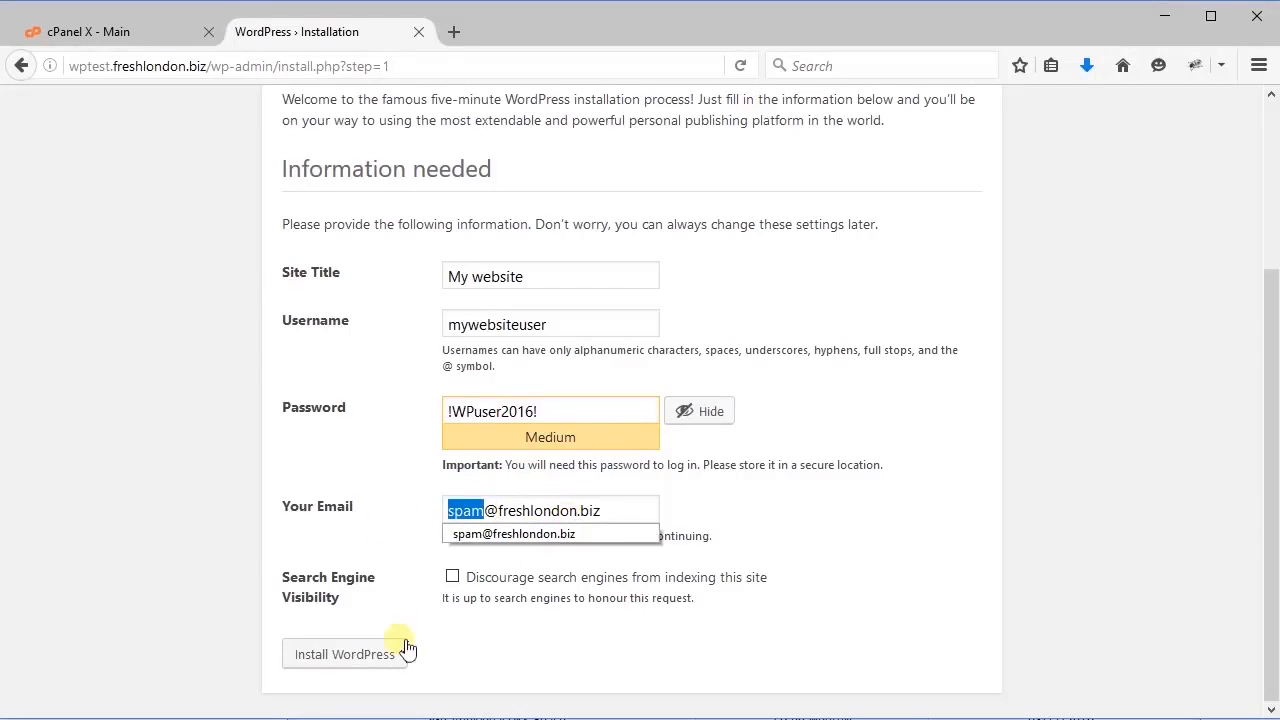
pyautogui.click(384, 527)
pyautogui.moveTo(488, 514); pyautogui.dragTo(423, 520)
pyautogui.click(422, 523)
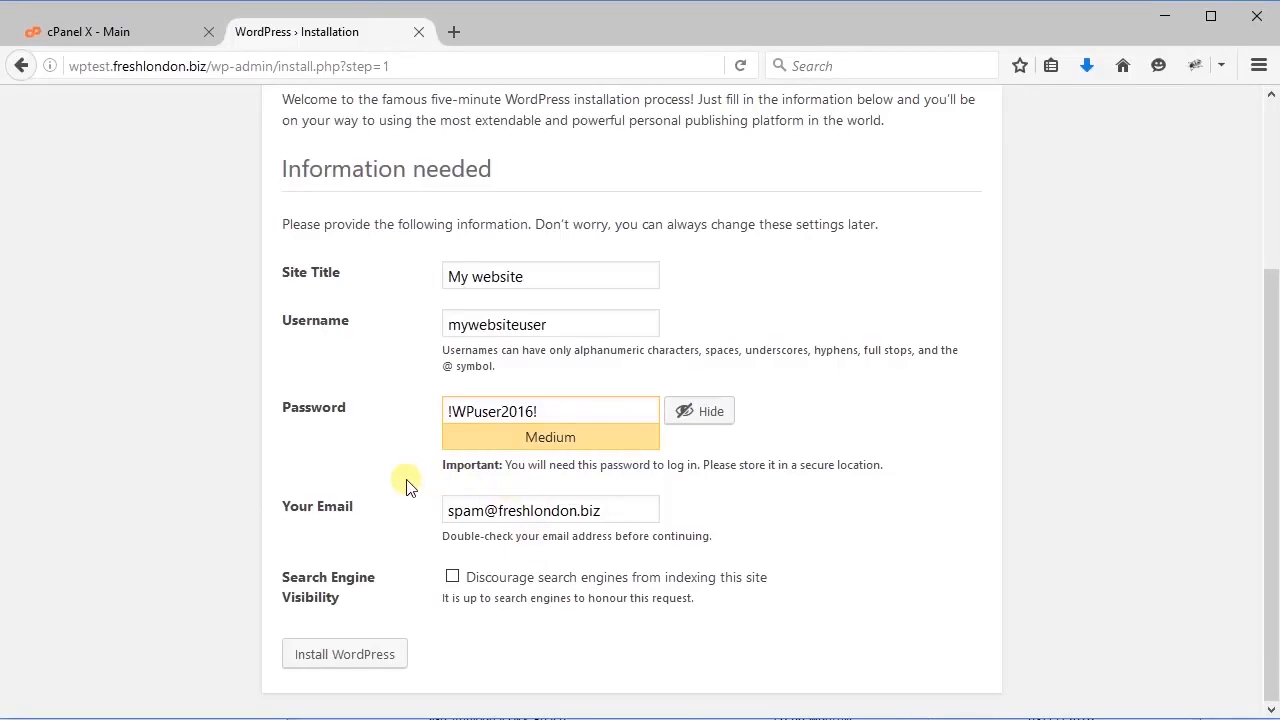
pyautogui.click(340, 664)
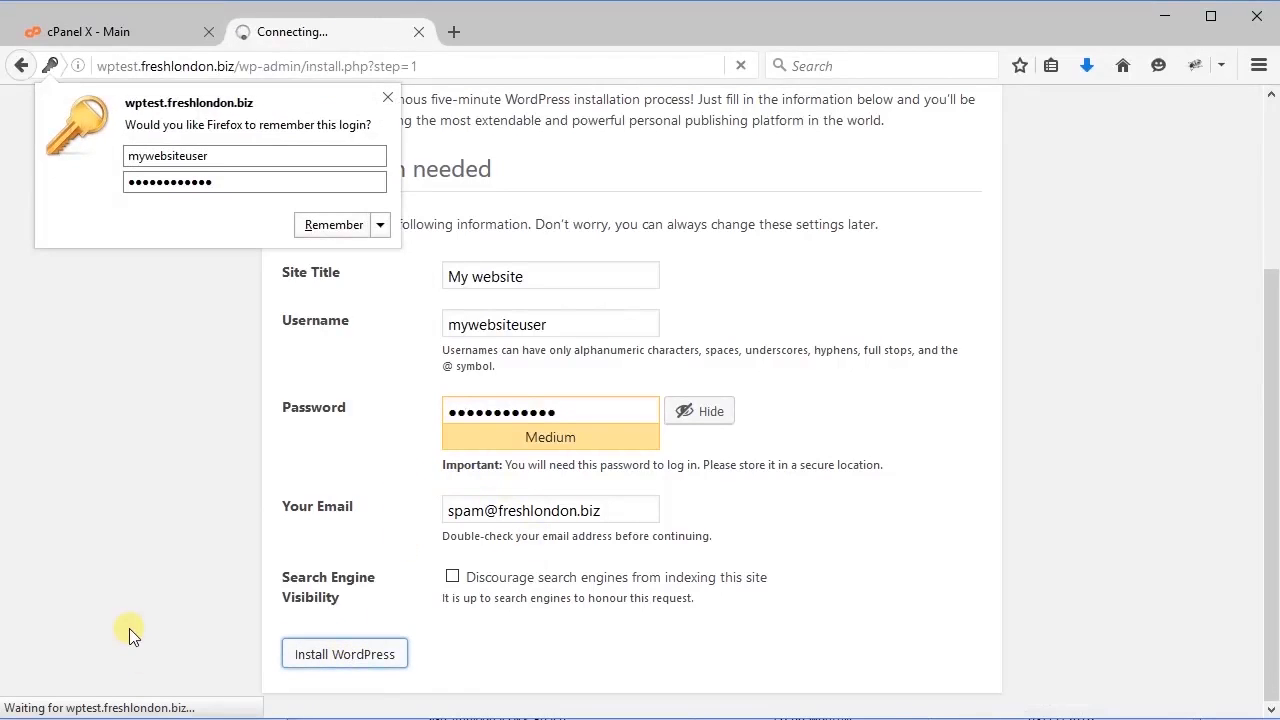
# Step: Save the login in Firefox, log in to the new dashboard, and go to Settings > Permalinks
pyautogui.click(329, 230)
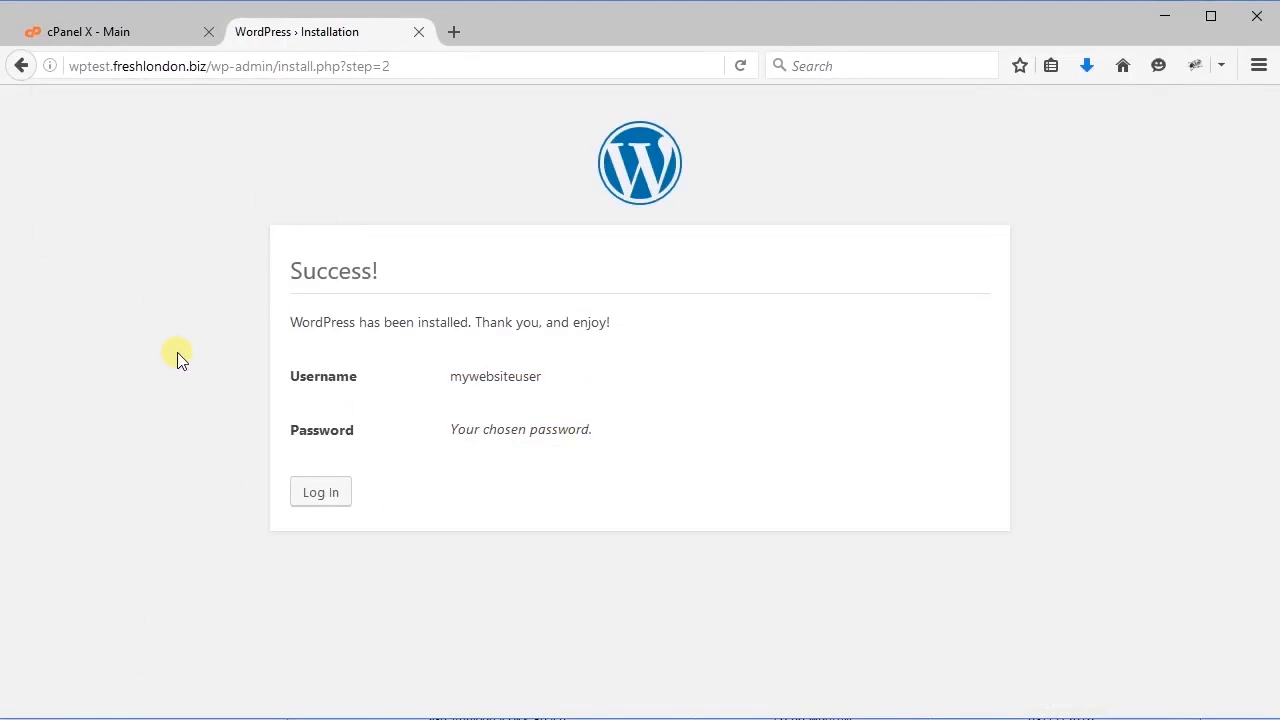
pyautogui.click(312, 491)
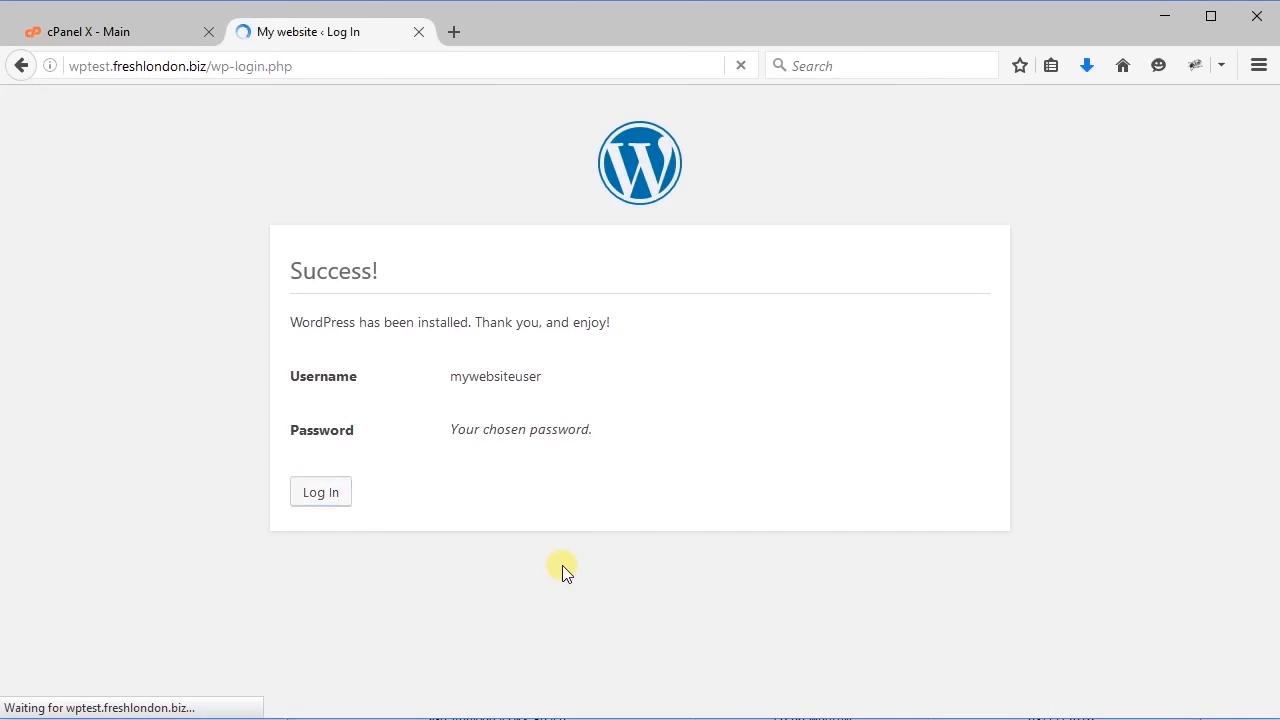
pyautogui.click(745, 503)
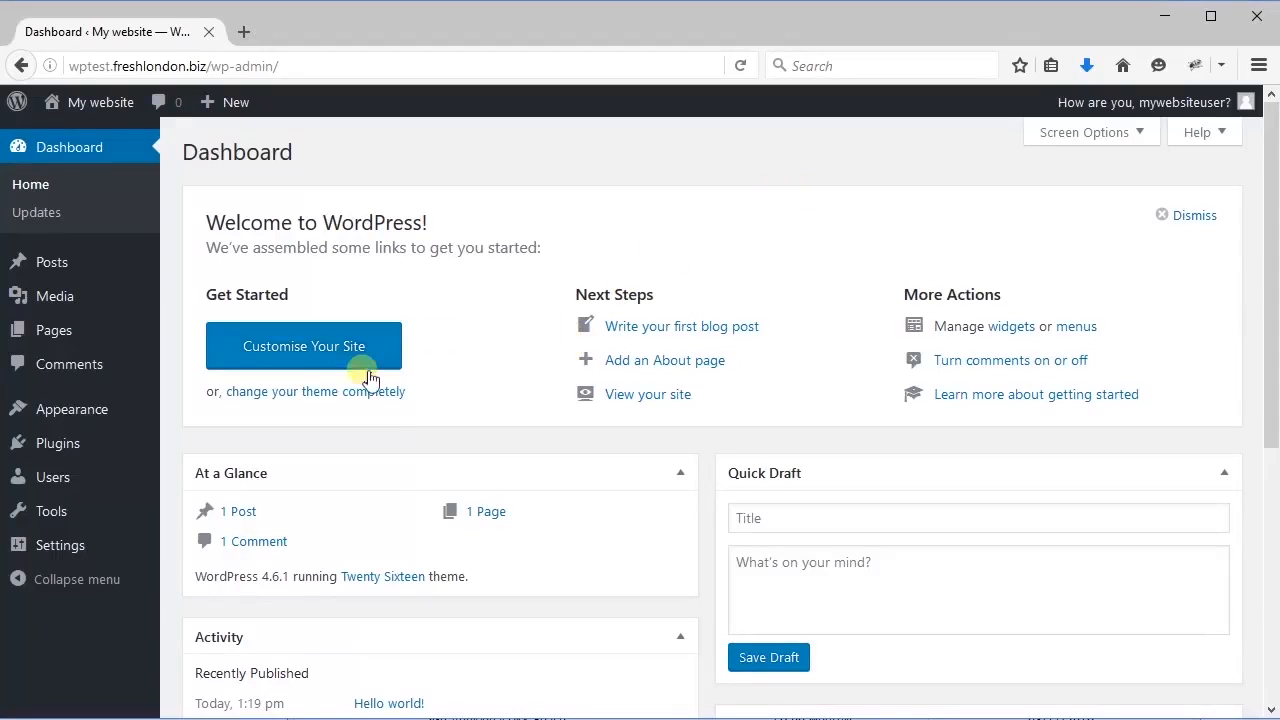
pyautogui.moveTo(96, 553)
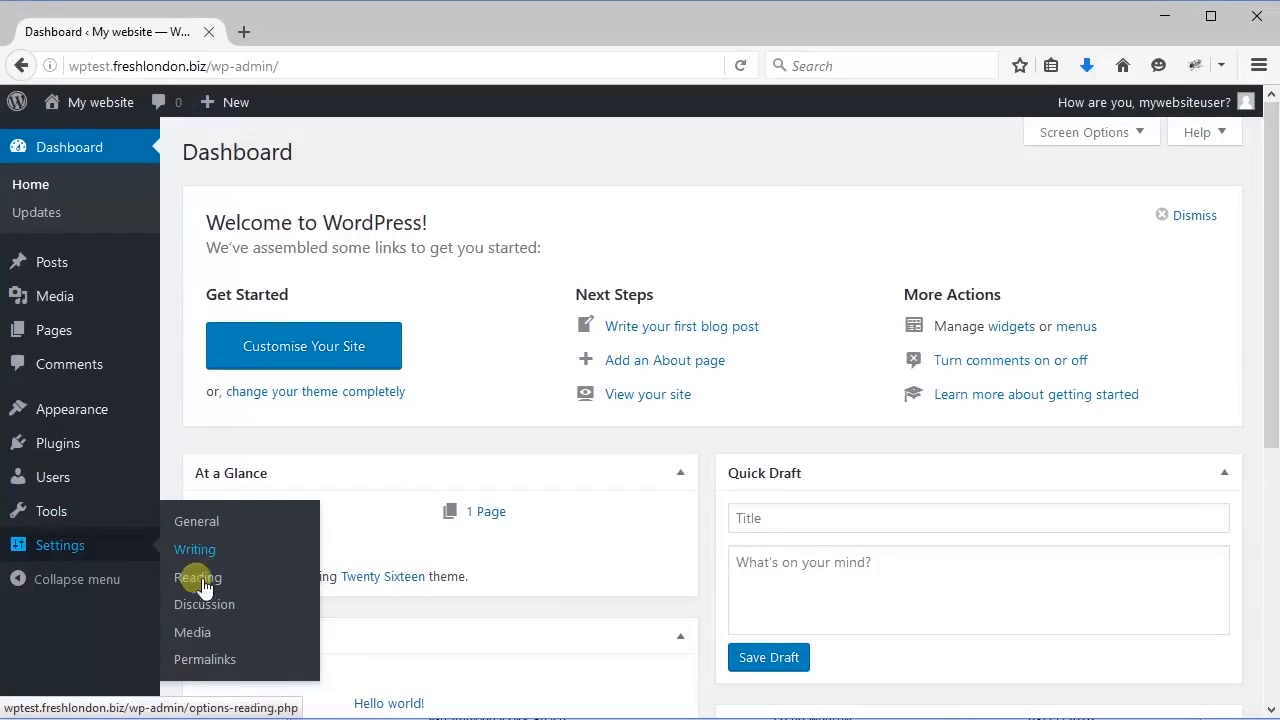
pyautogui.click(204, 660)
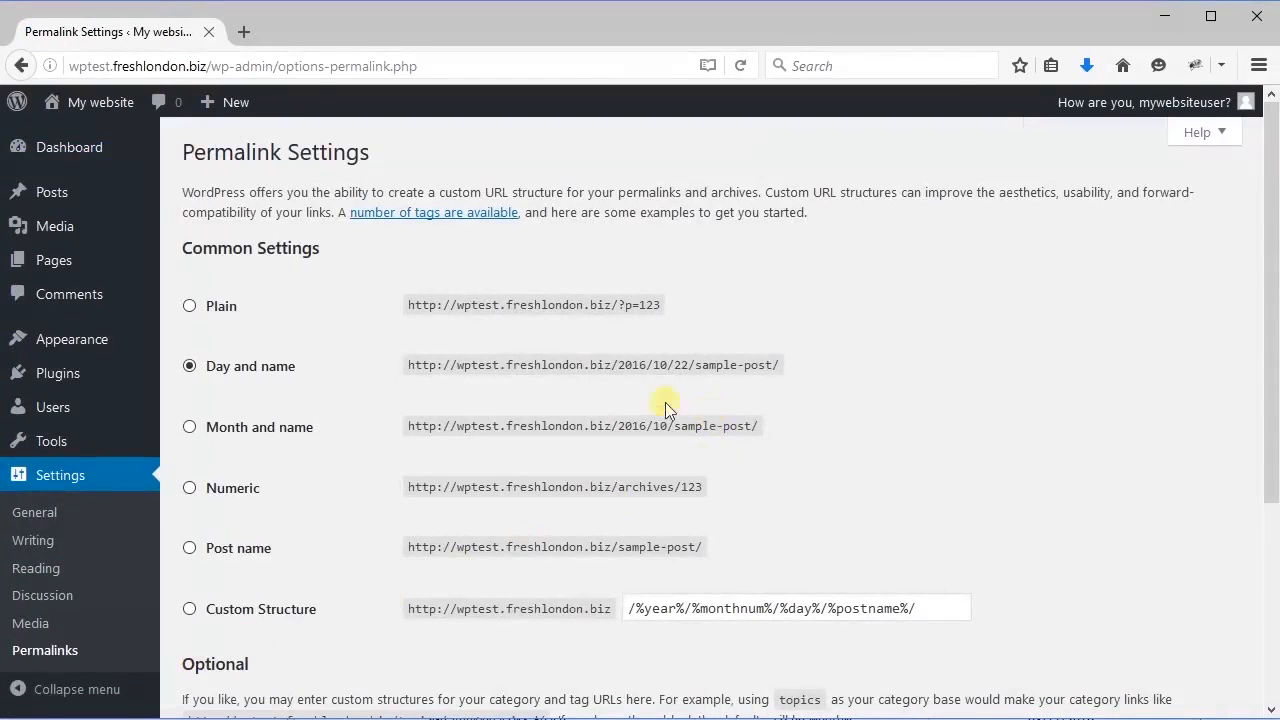
# Step: Select the Post name (/%postname%/) permalink structure instead of Day and name
pyautogui.moveTo(408, 365); pyautogui.dragTo(584, 366)
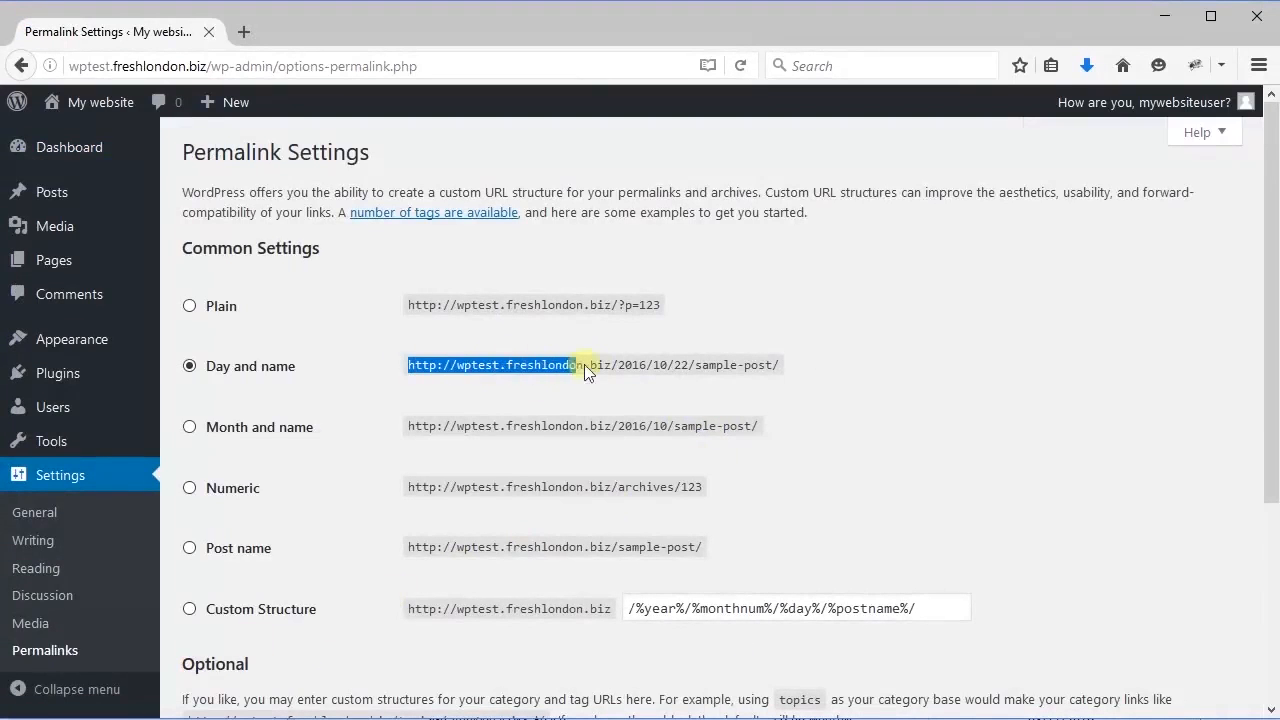
pyautogui.moveTo(763, 365); pyautogui.dragTo(785, 365)
pyautogui.click(785, 365)
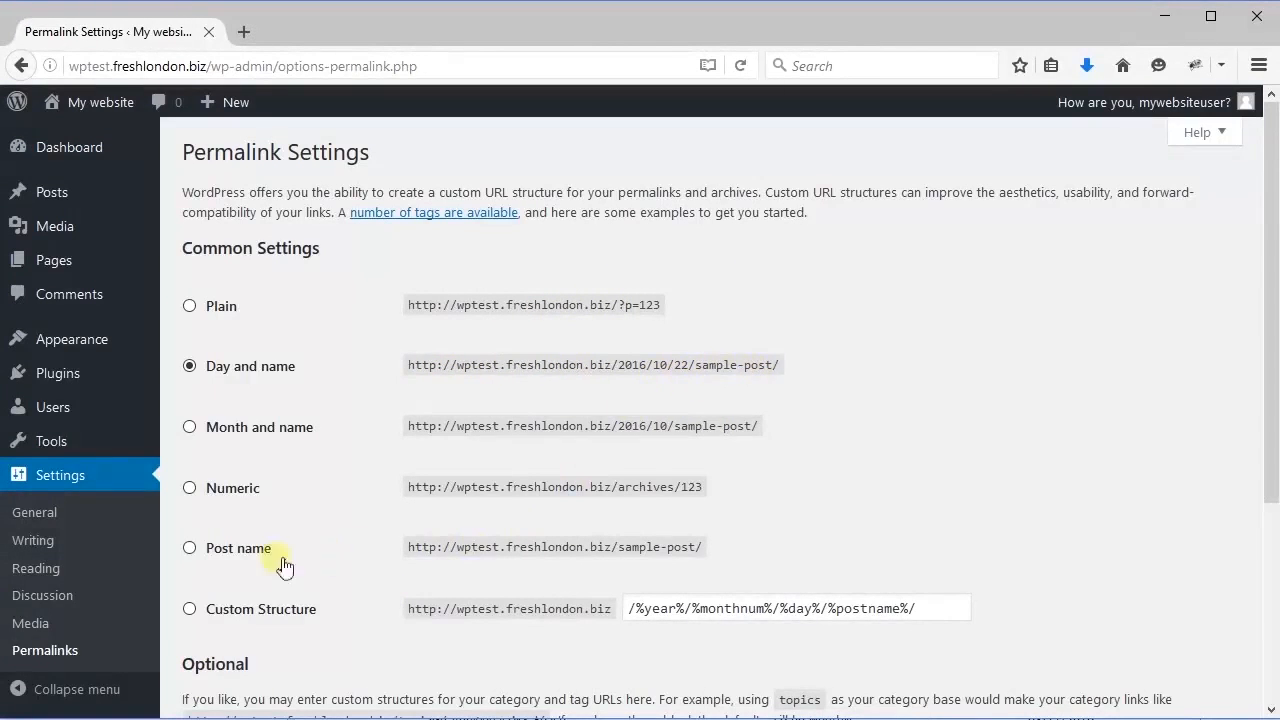
pyautogui.click(215, 550)
pyautogui.scroll(-3, 410, 550)
pyautogui.moveTo(405, 385); pyautogui.dragTo(718, 398)
pyautogui.click(750, 388)
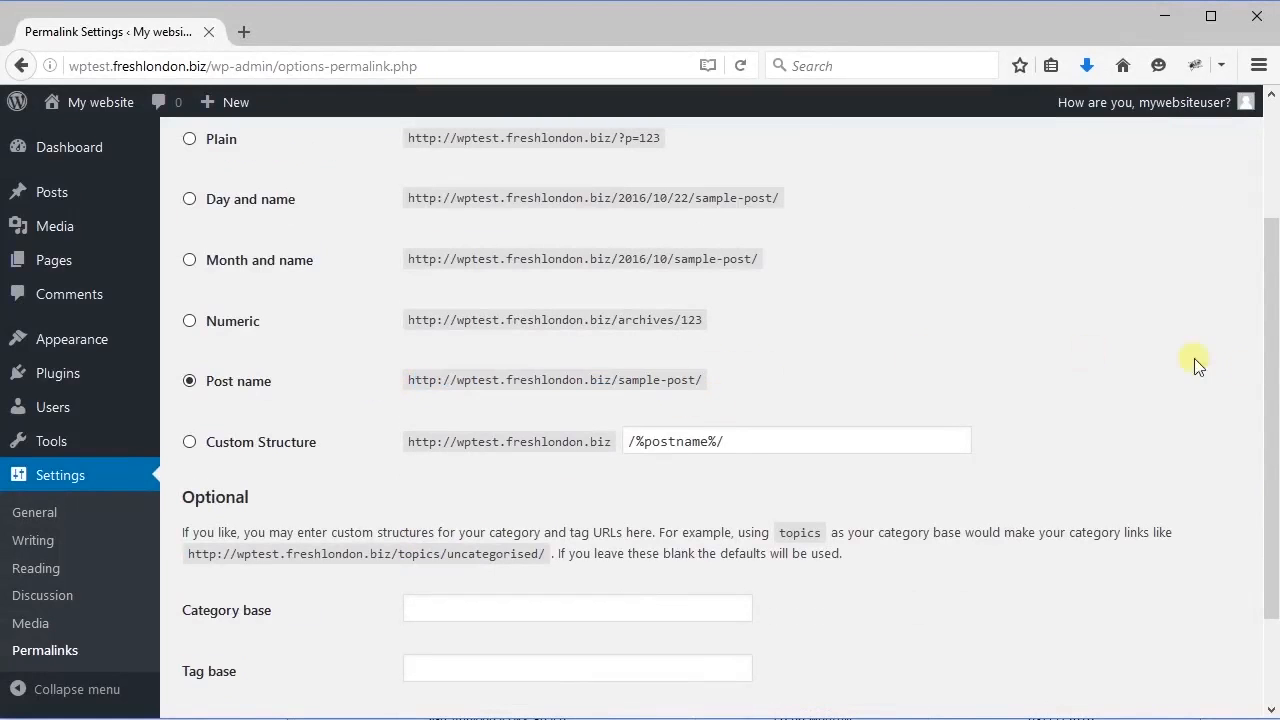
# Step: Save the new permalink structure and check the confirmation
pyautogui.moveTo(1266, 386); pyautogui.dragTo(1266, 508)
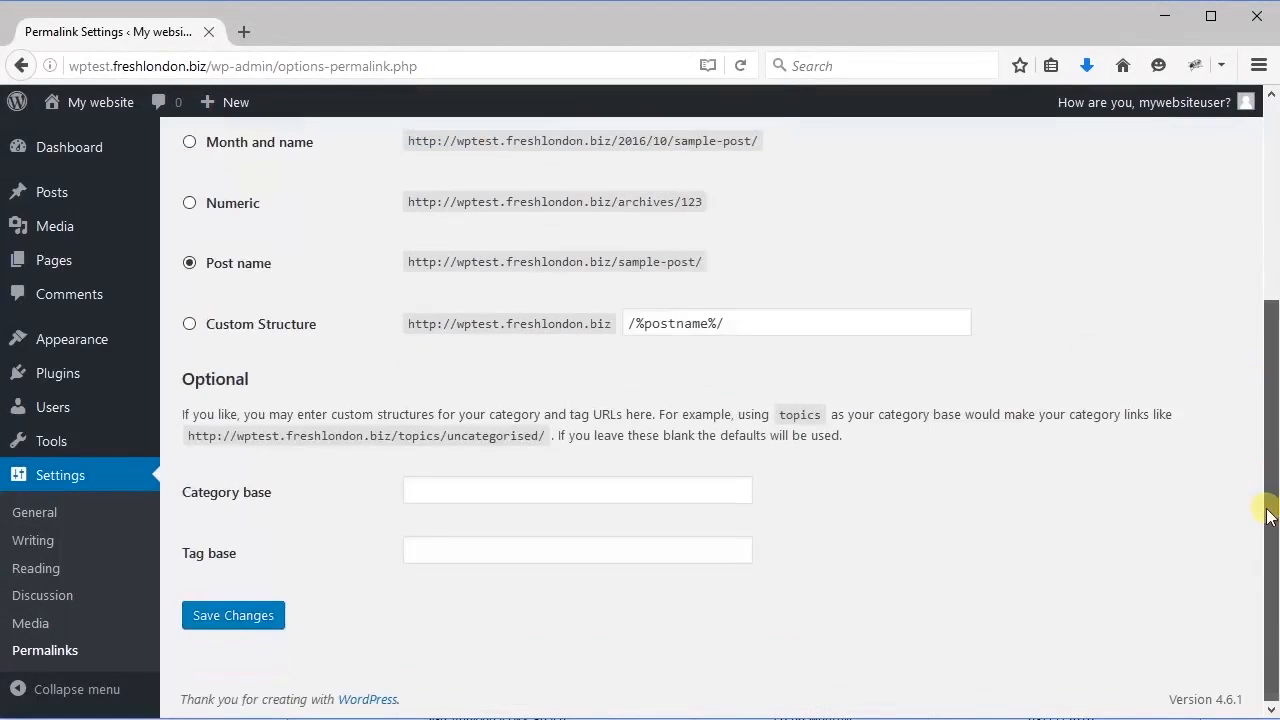
pyautogui.click(220, 617)
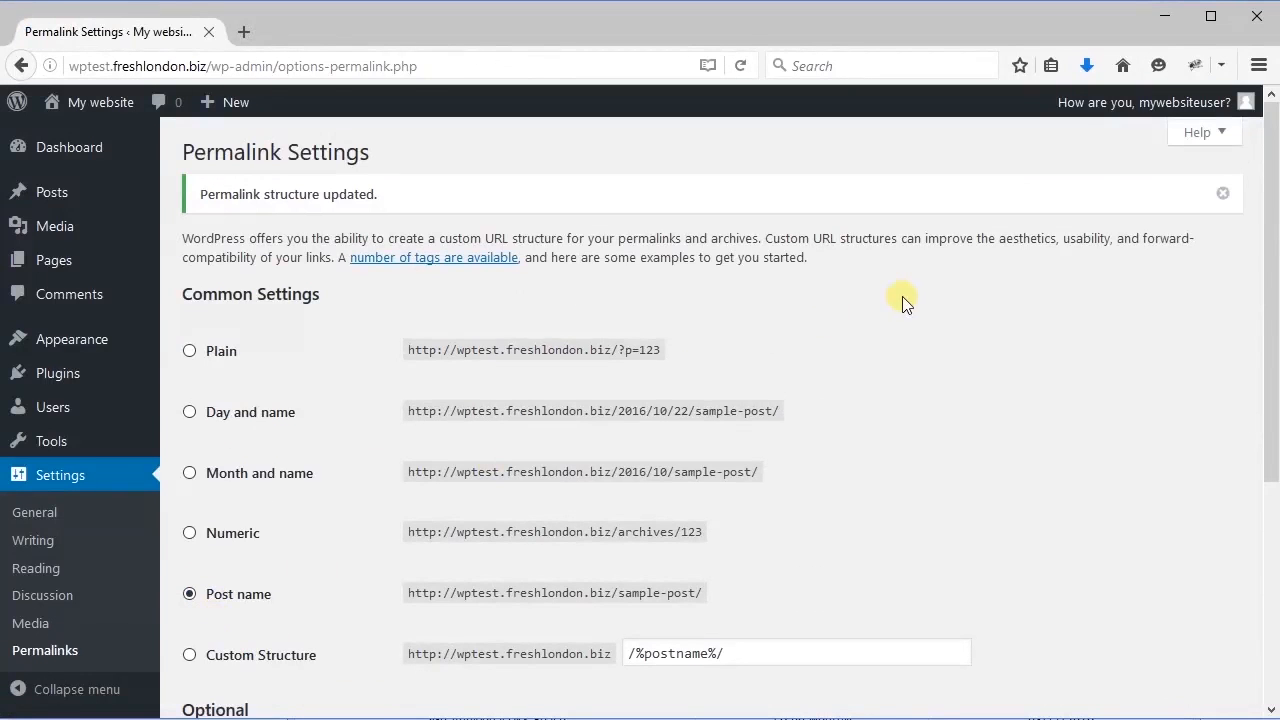
pyautogui.moveTo(201, 192); pyautogui.dragTo(491, 194)
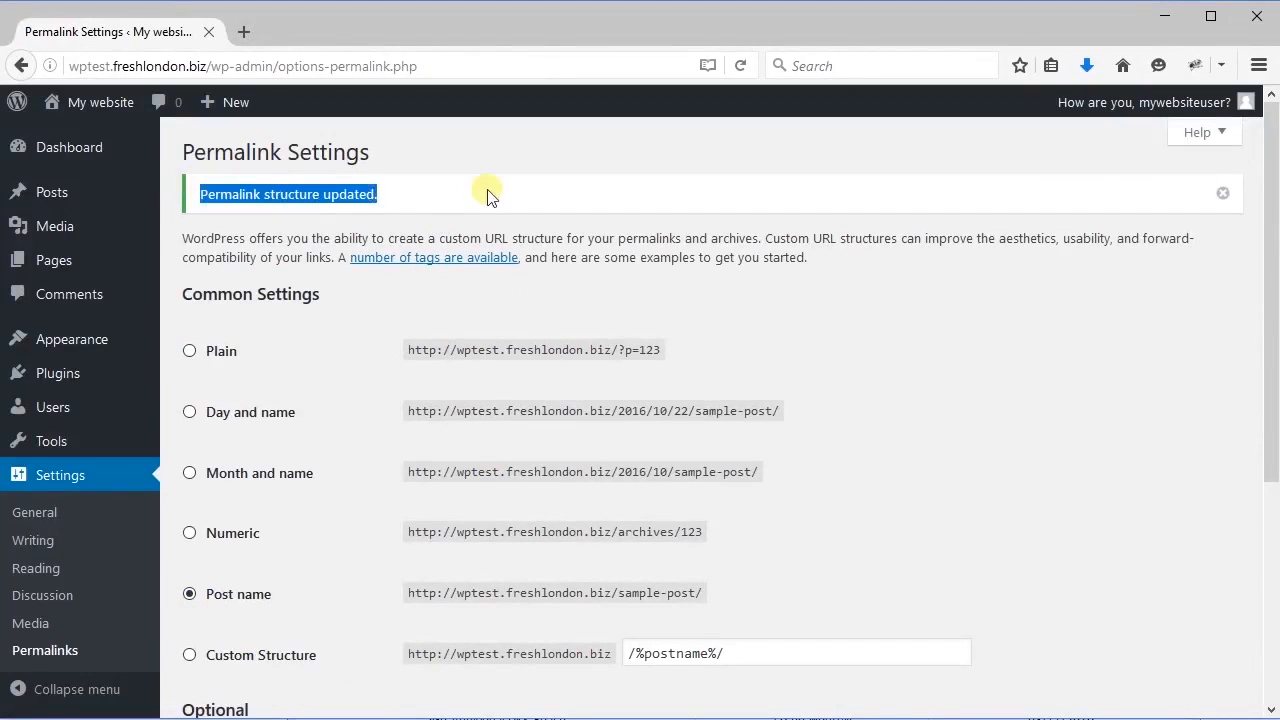
pyautogui.click(938, 302)
pyautogui.click(40, 622)
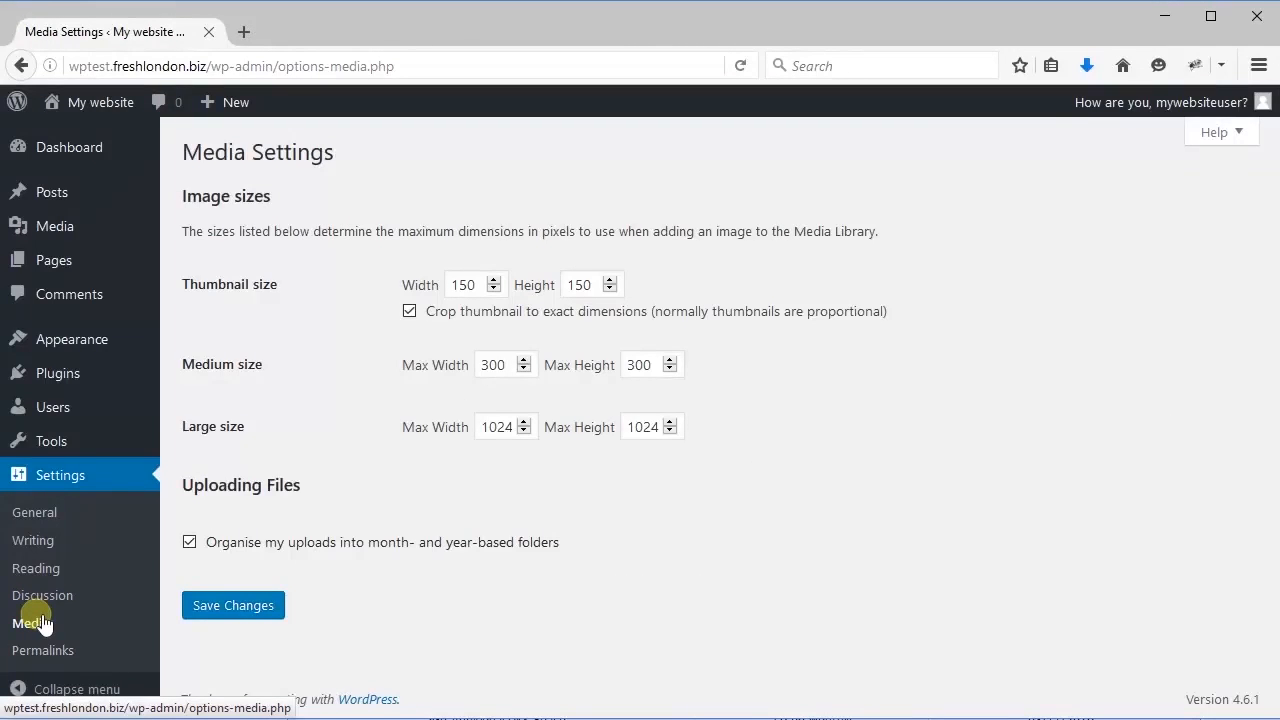
# Step: Untick 'Organise my uploads into month- and year-based folders' and save the media settings
pyautogui.moveTo(368, 544); pyautogui.dragTo(524, 551)
pyautogui.click(586, 553)
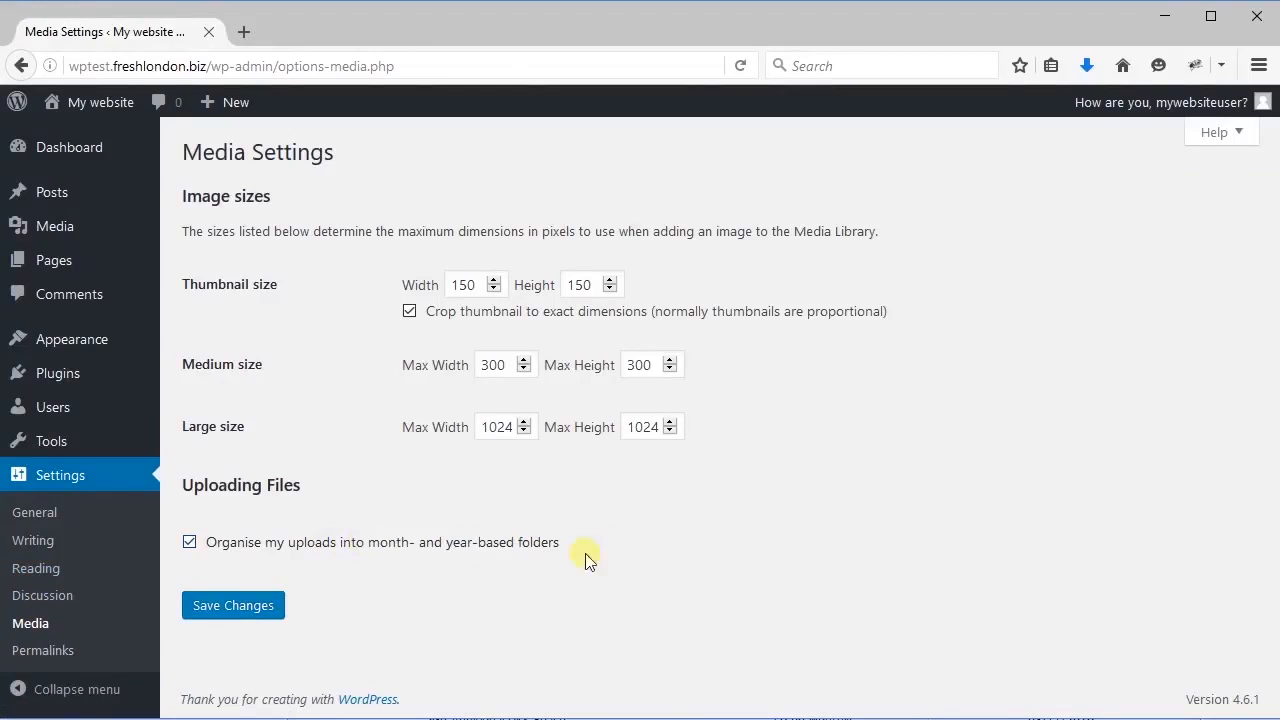
pyautogui.click(201, 559)
pyautogui.click(240, 610)
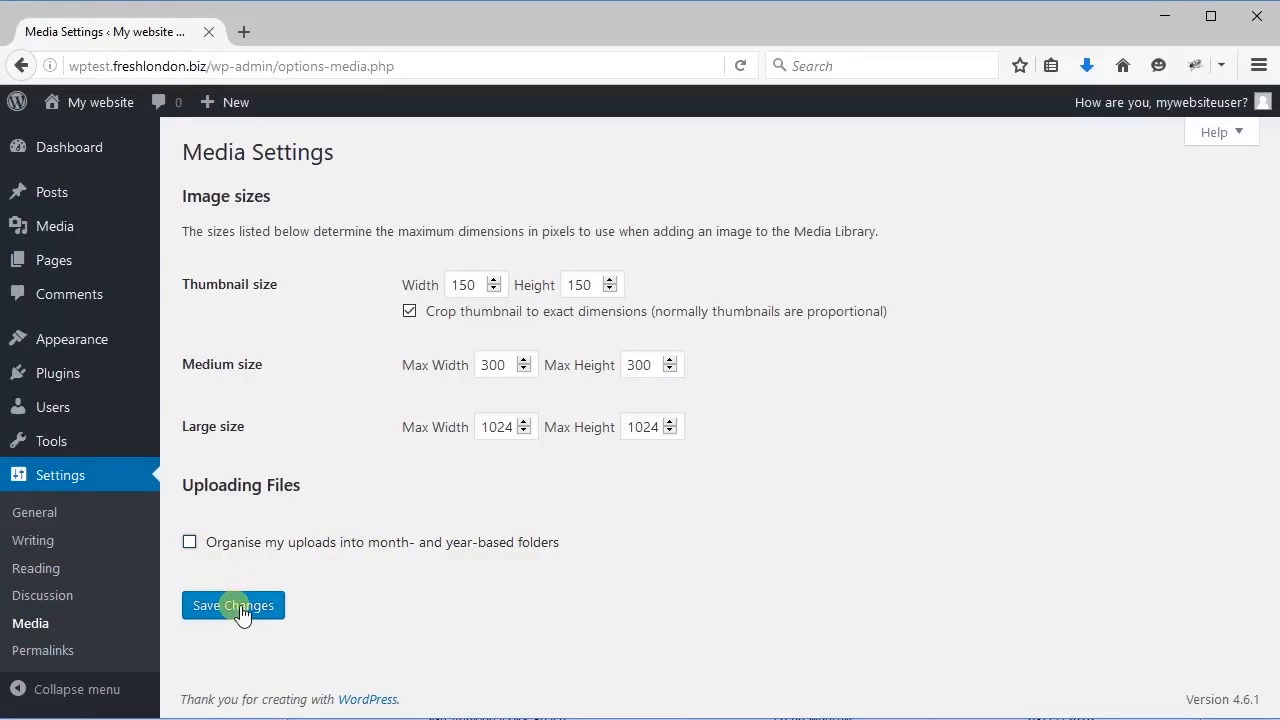